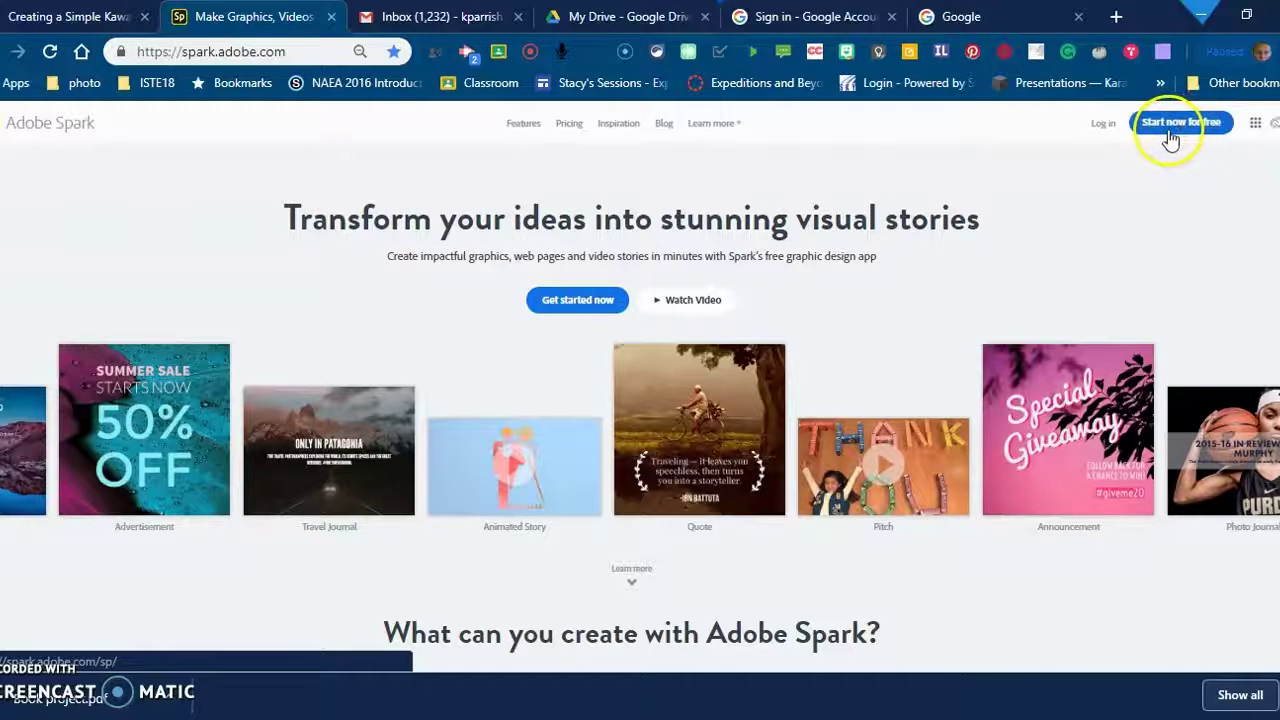
# - Sign up free with the Google student account and accept the Adobe ID terms of use
pyautogui.click(1170, 138)
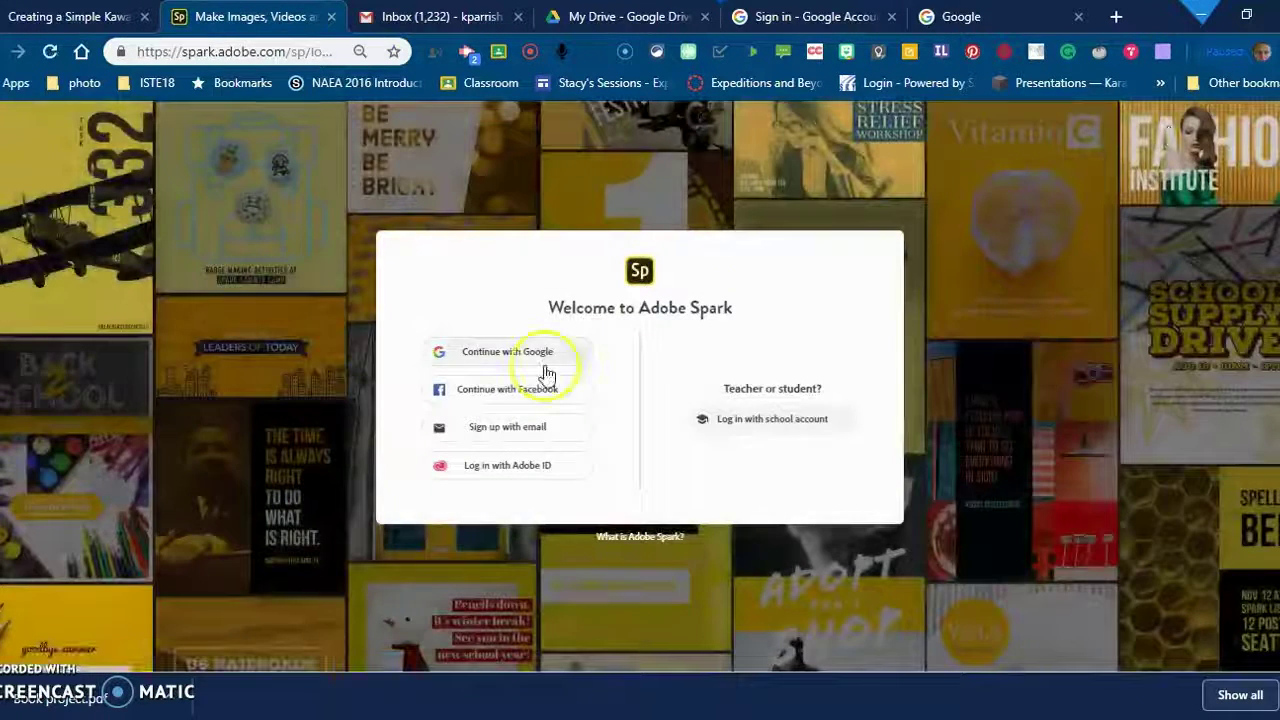
pyautogui.click(522, 352)
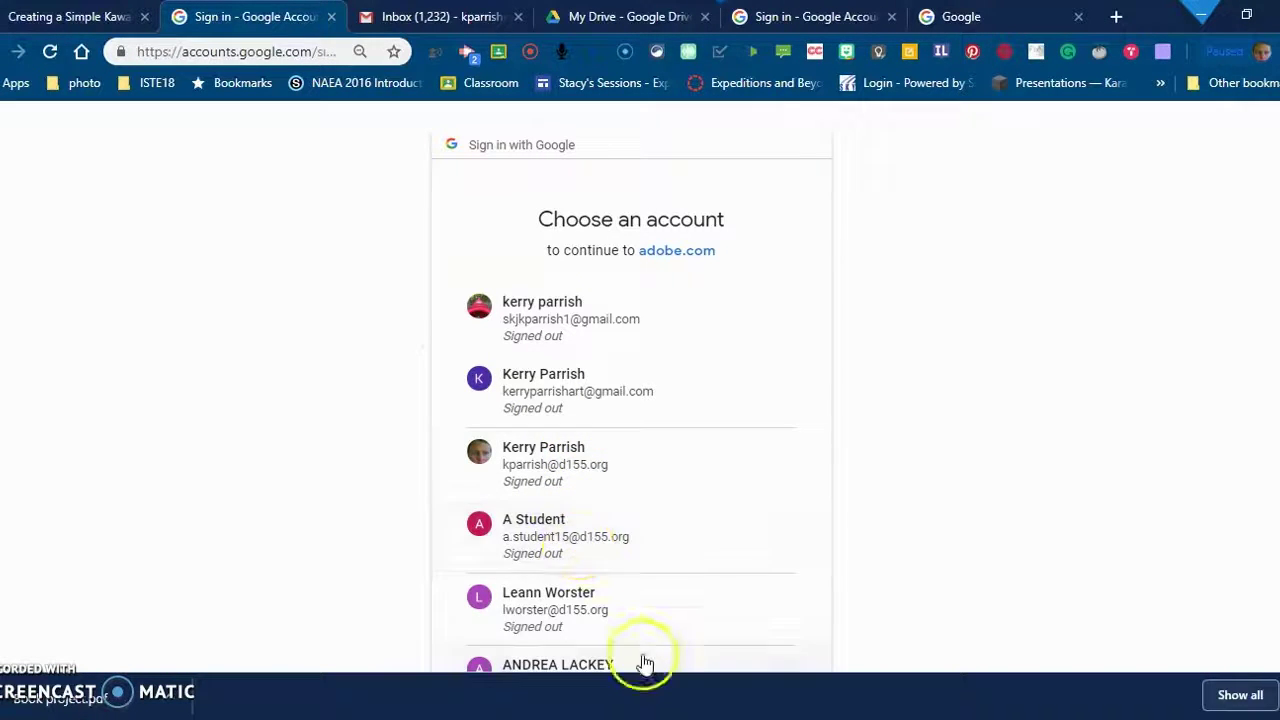
pyautogui.scroll(-2, 646, 612)
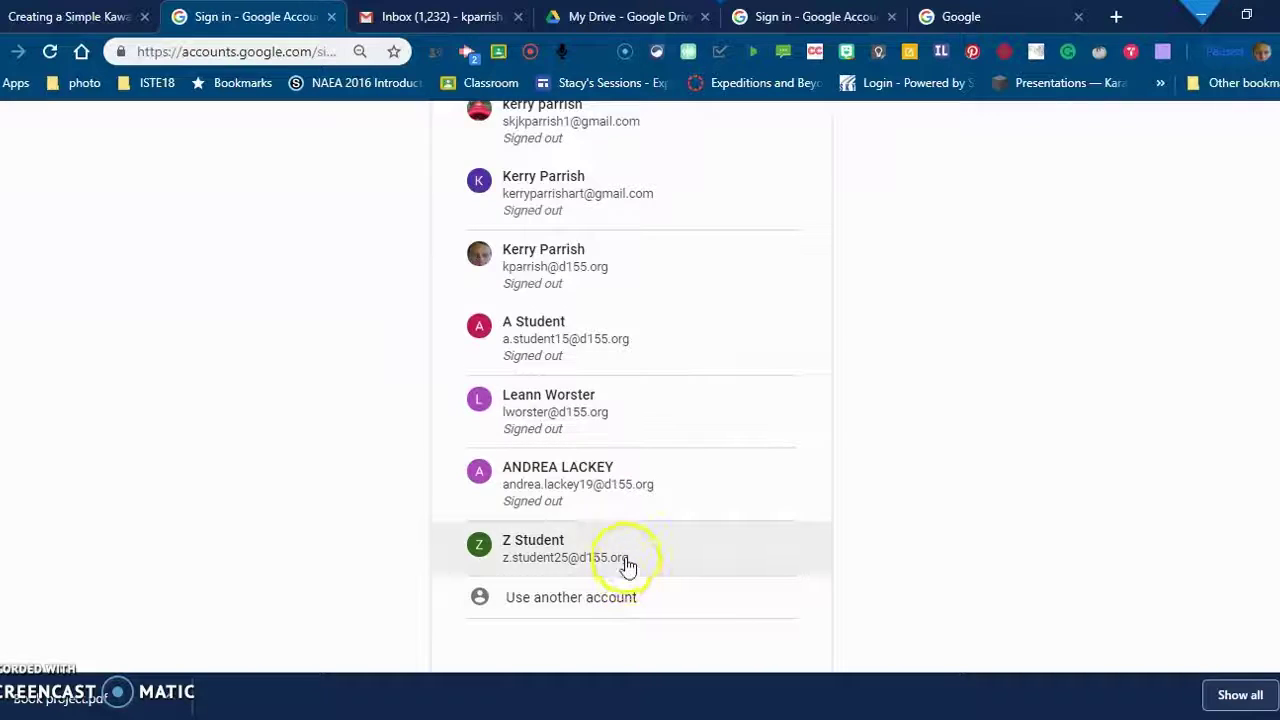
pyautogui.click(626, 563)
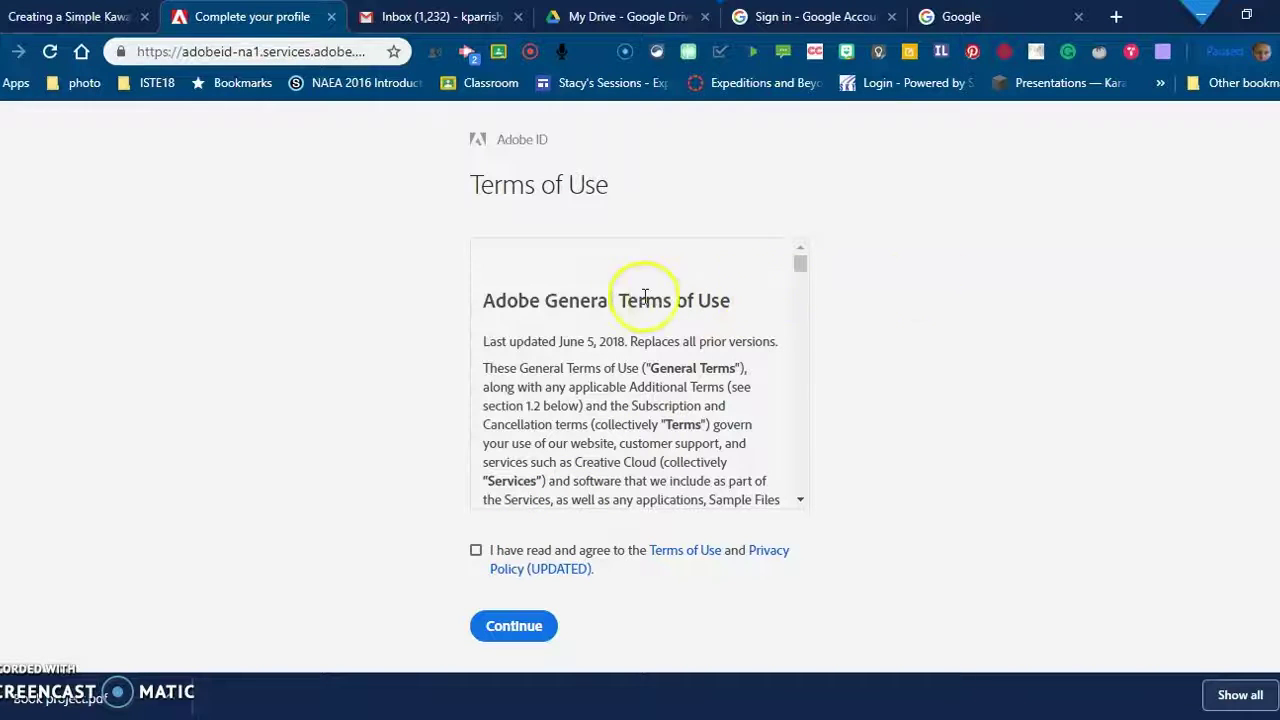
pyautogui.click(479, 553)
pyautogui.click(530, 632)
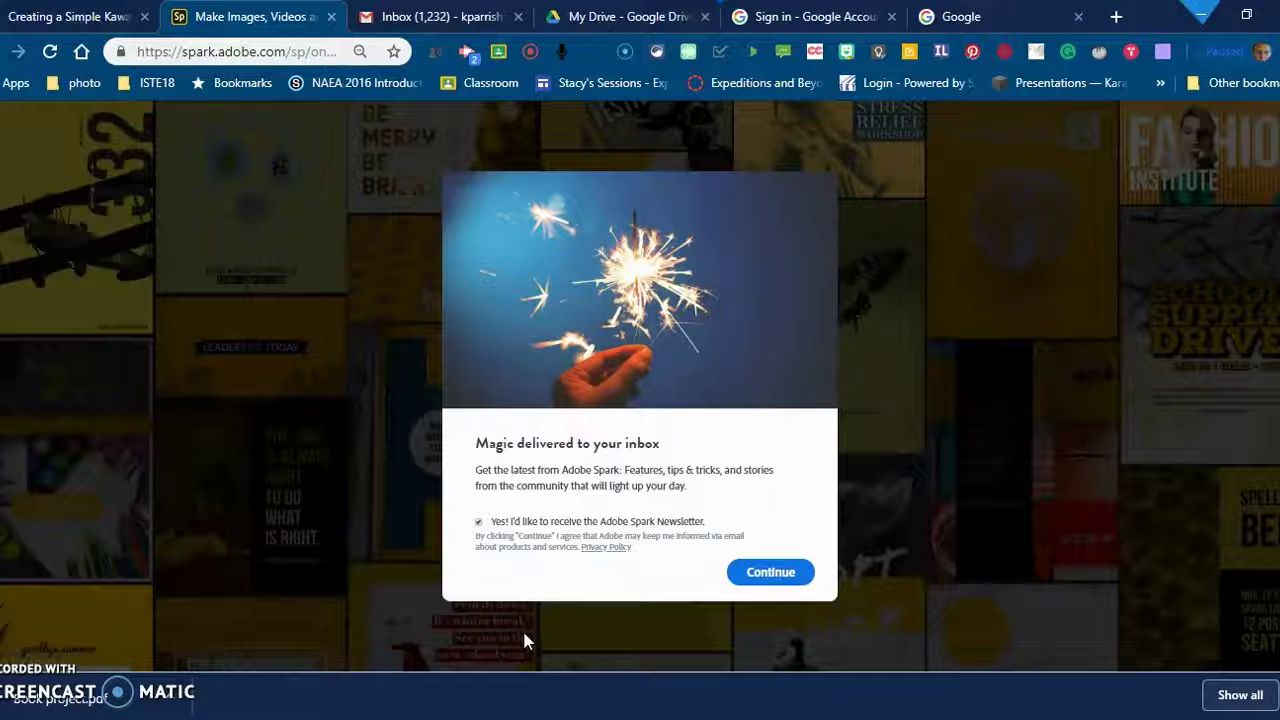
# - Untick the newsletter sign-up box and continue past the prompt
pyautogui.click(514, 592)
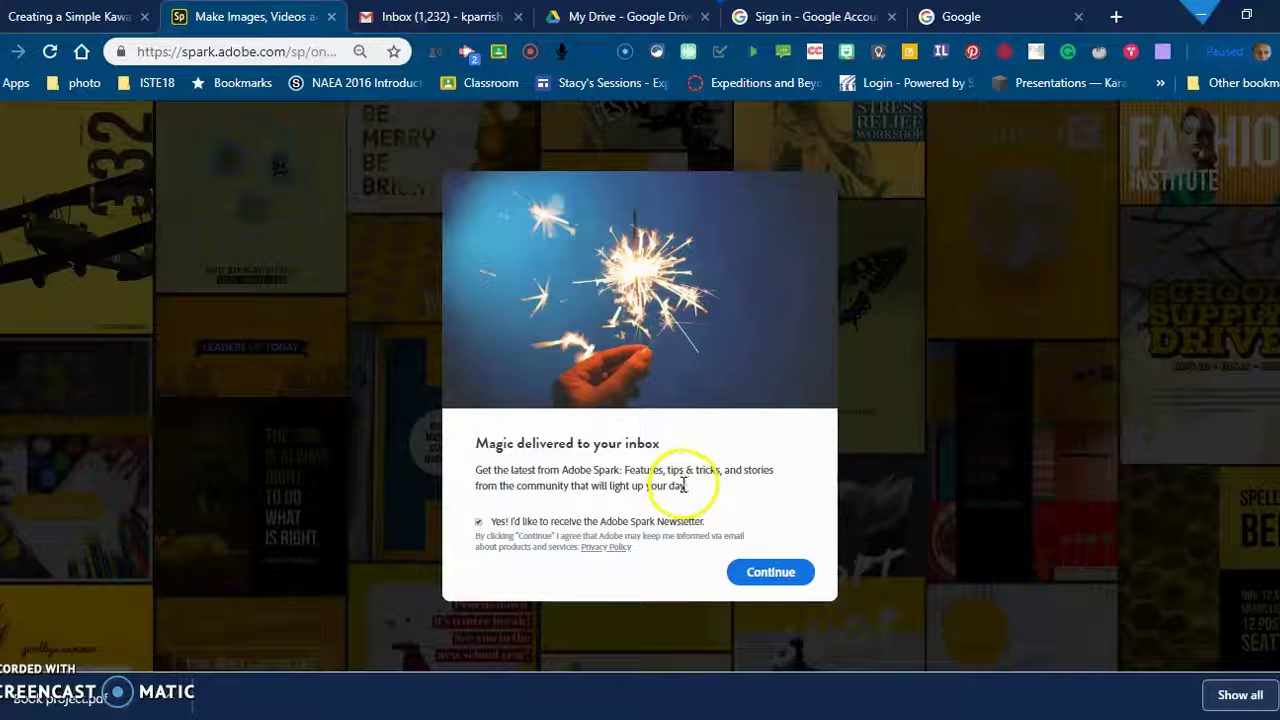
pyautogui.click(479, 523)
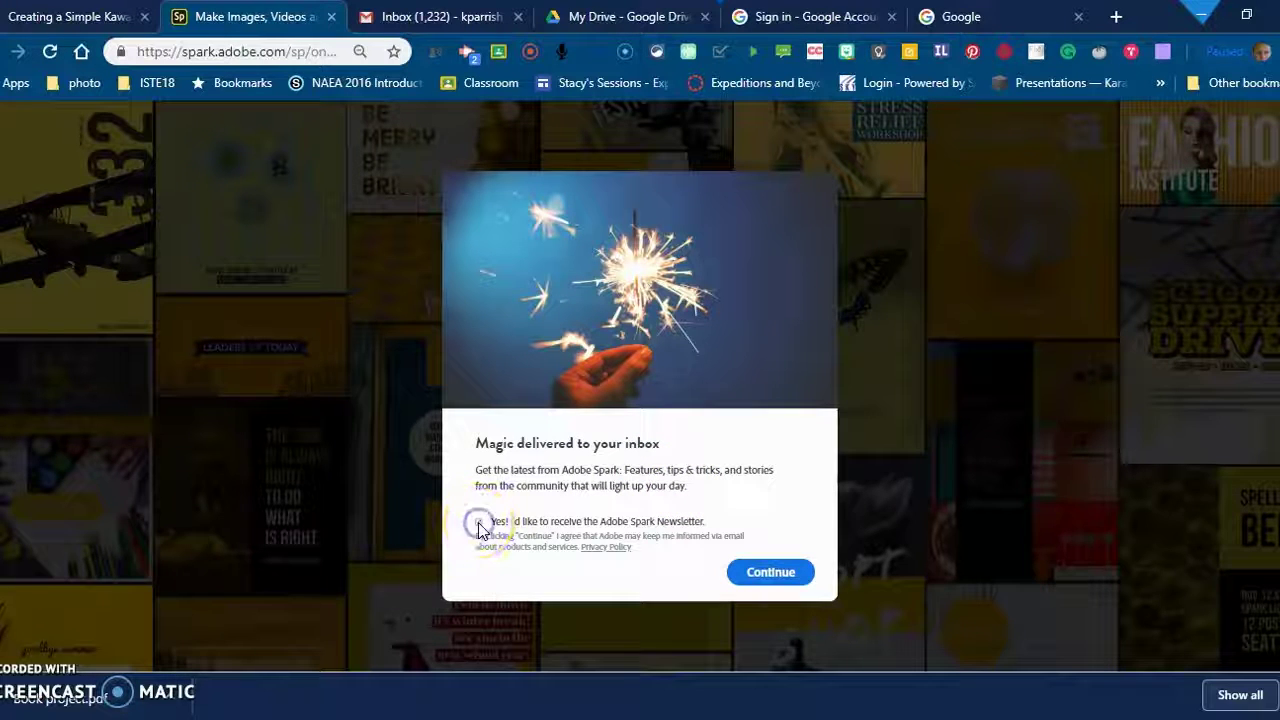
pyautogui.click(776, 584)
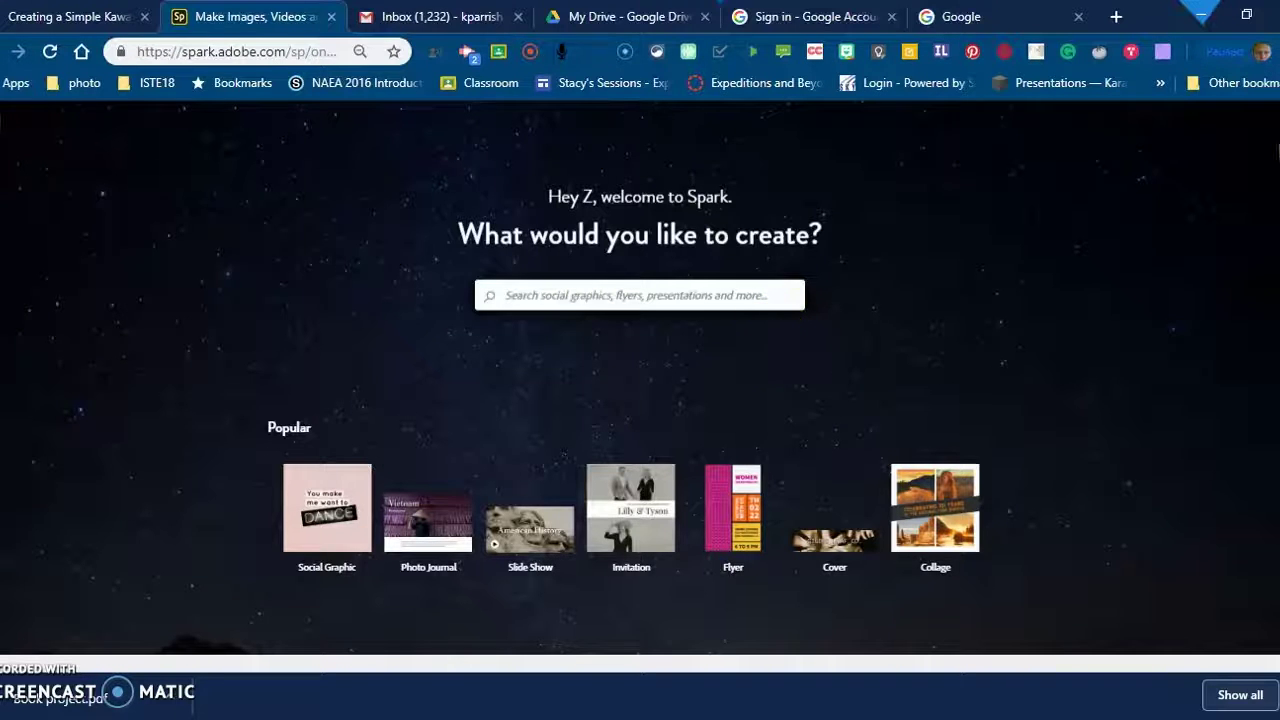
pyautogui.scroll(-2, 1275, 150)
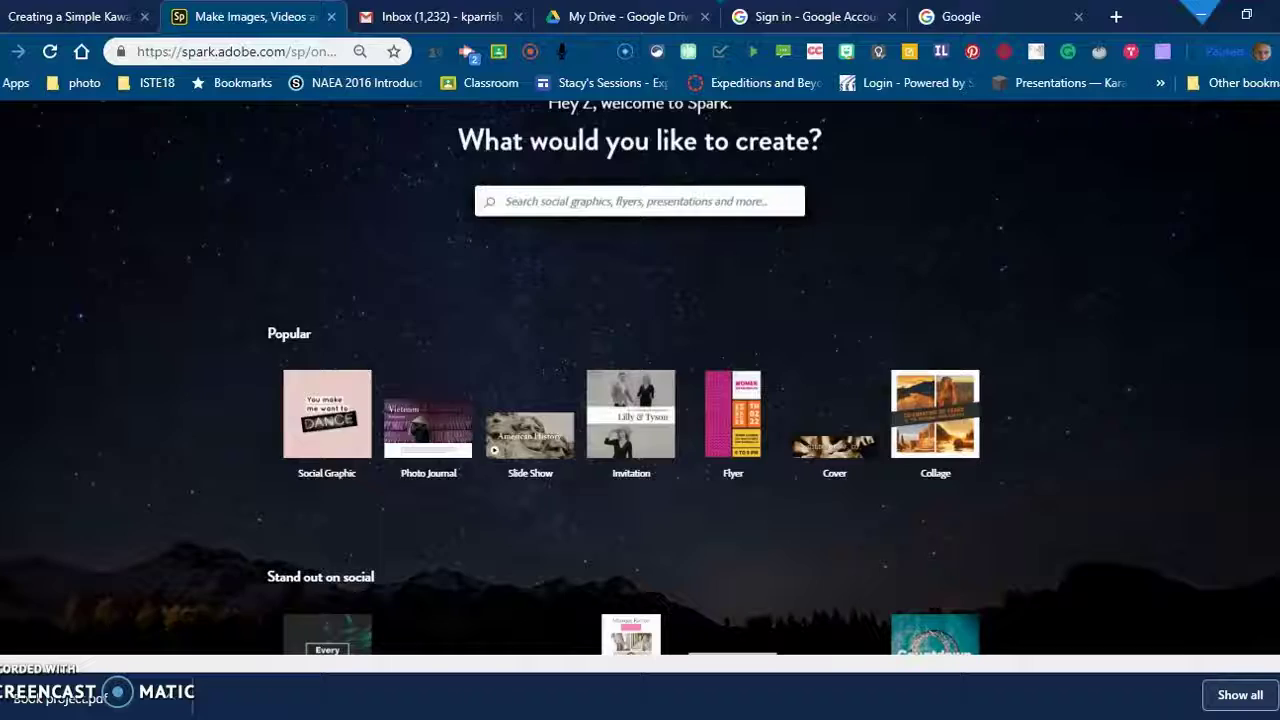
pyautogui.scroll(-12, 640, 400)
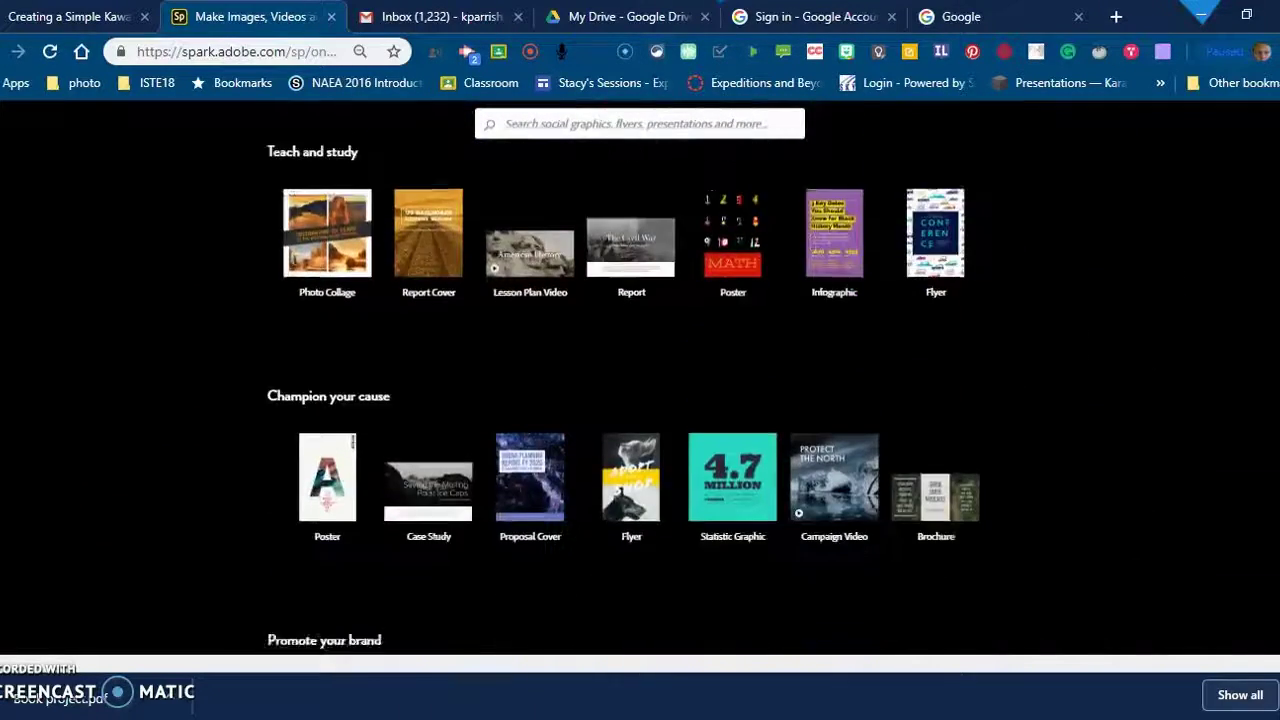
pyautogui.scroll(-5, 640, 400)
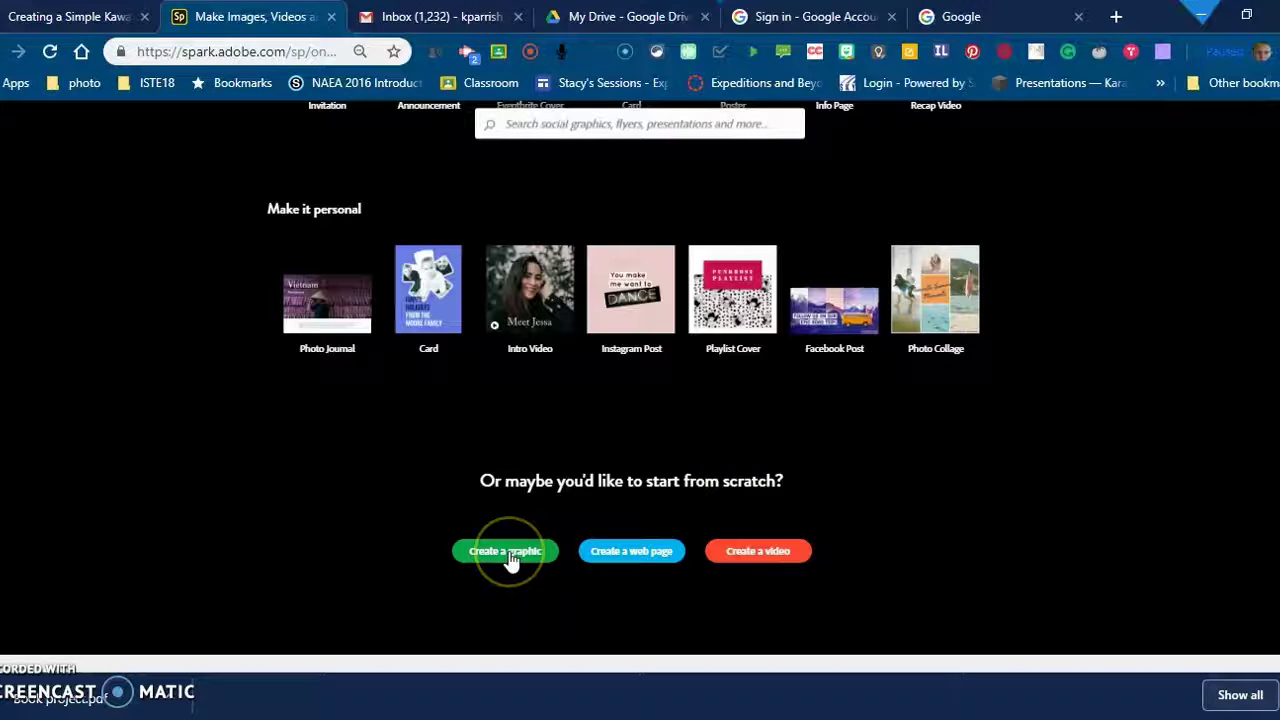
# - Create a graphic from the blue Featured 'If you're breathing, you're achieving' Instagram template
pyautogui.click(508, 556)
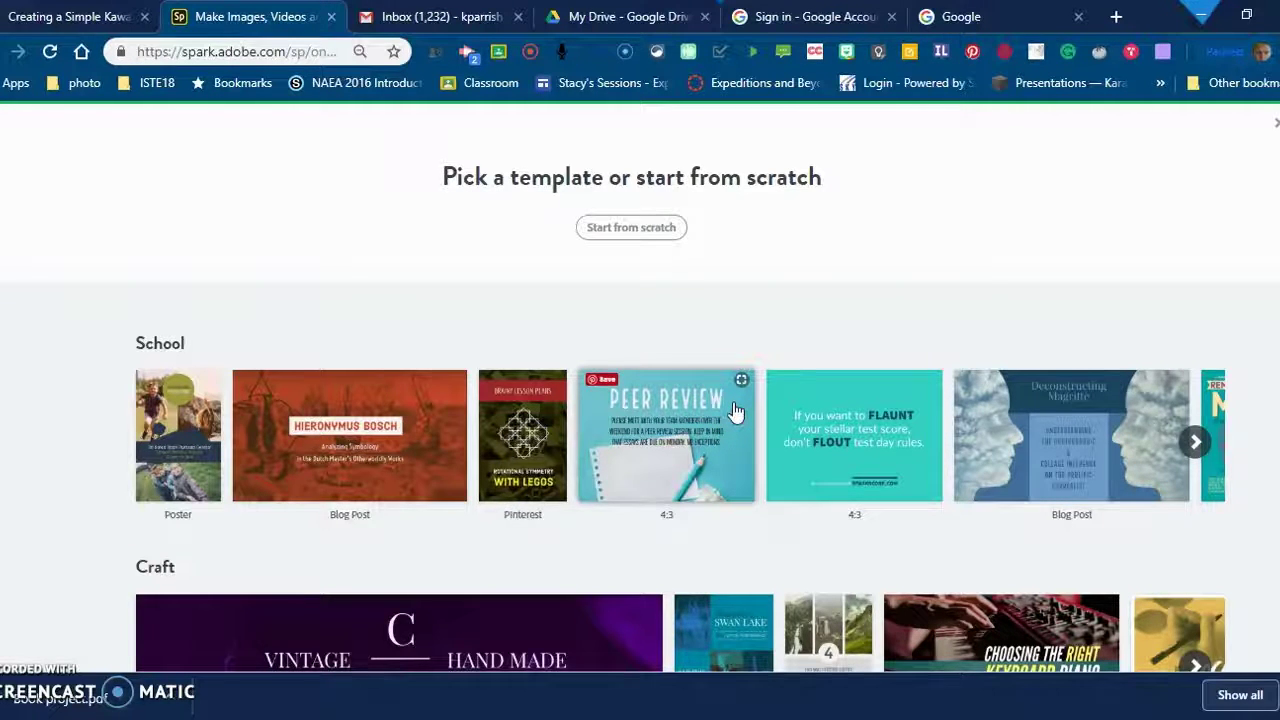
pyautogui.scroll(-5, 735, 410)
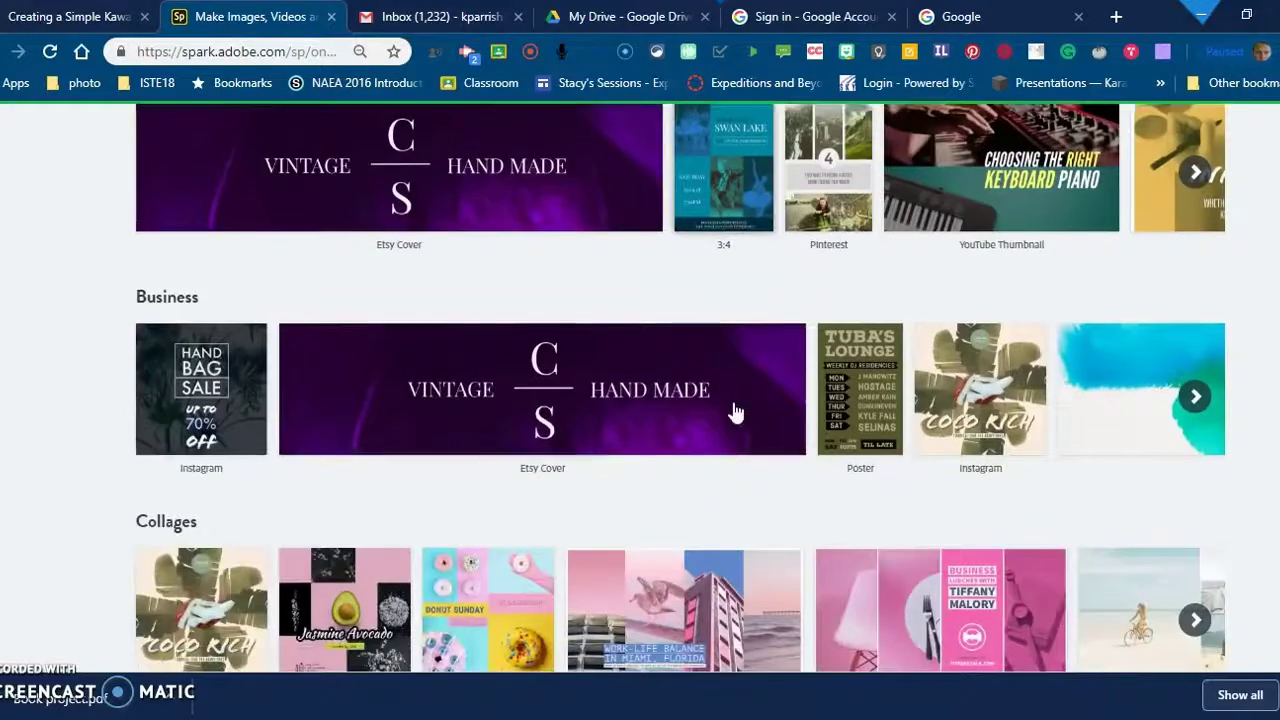
pyautogui.scroll(-6, 735, 410)
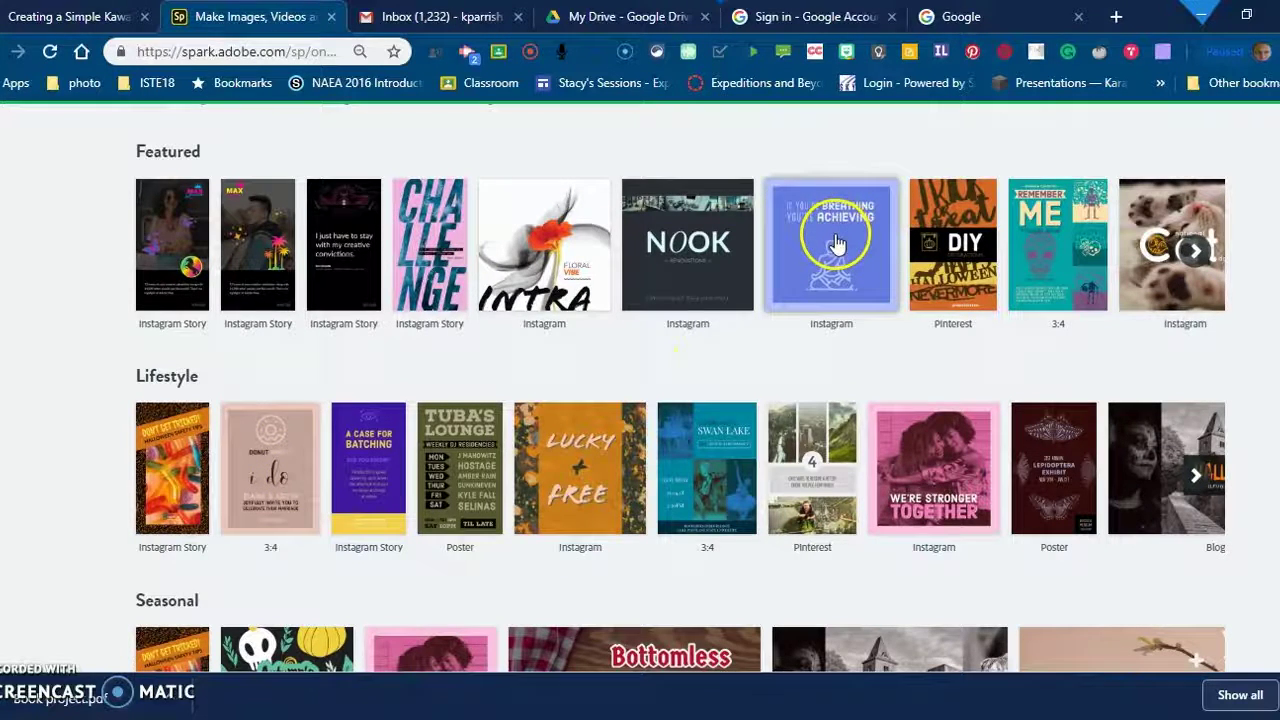
pyautogui.click(836, 244)
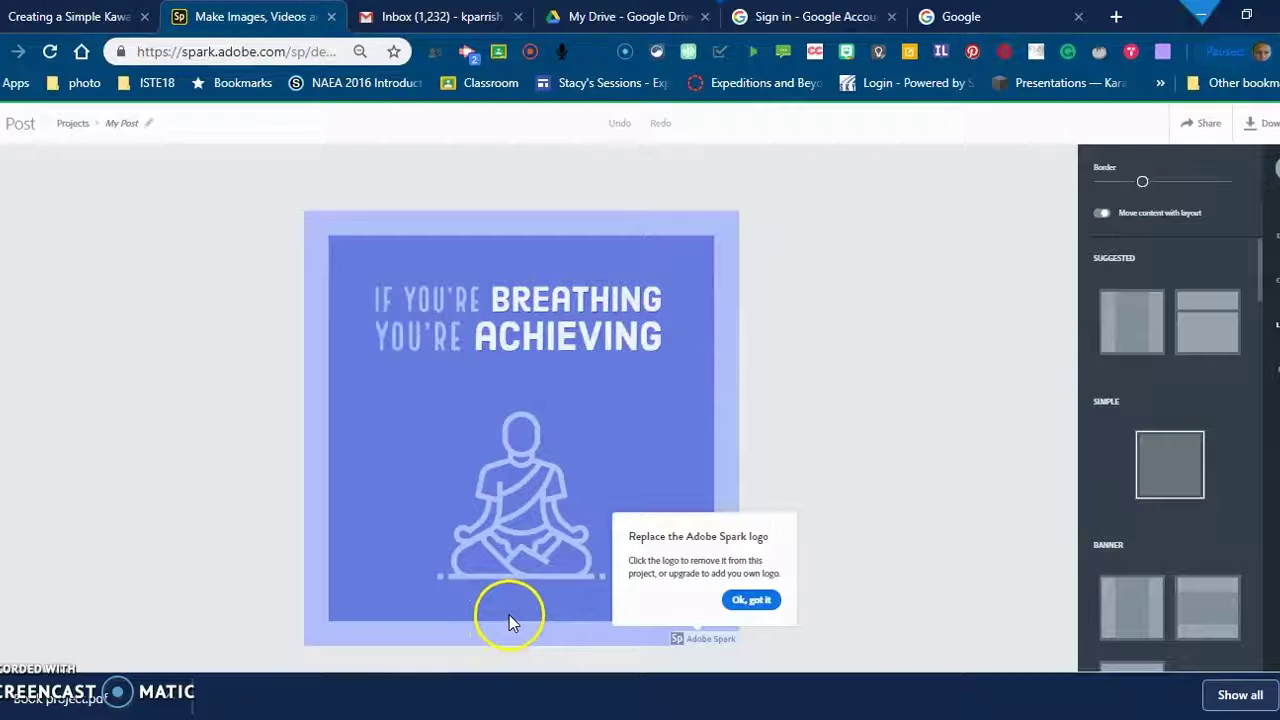
# - Dismiss the logo and image-grid tips, then select the quote text to show its style options
pyautogui.click(763, 604)
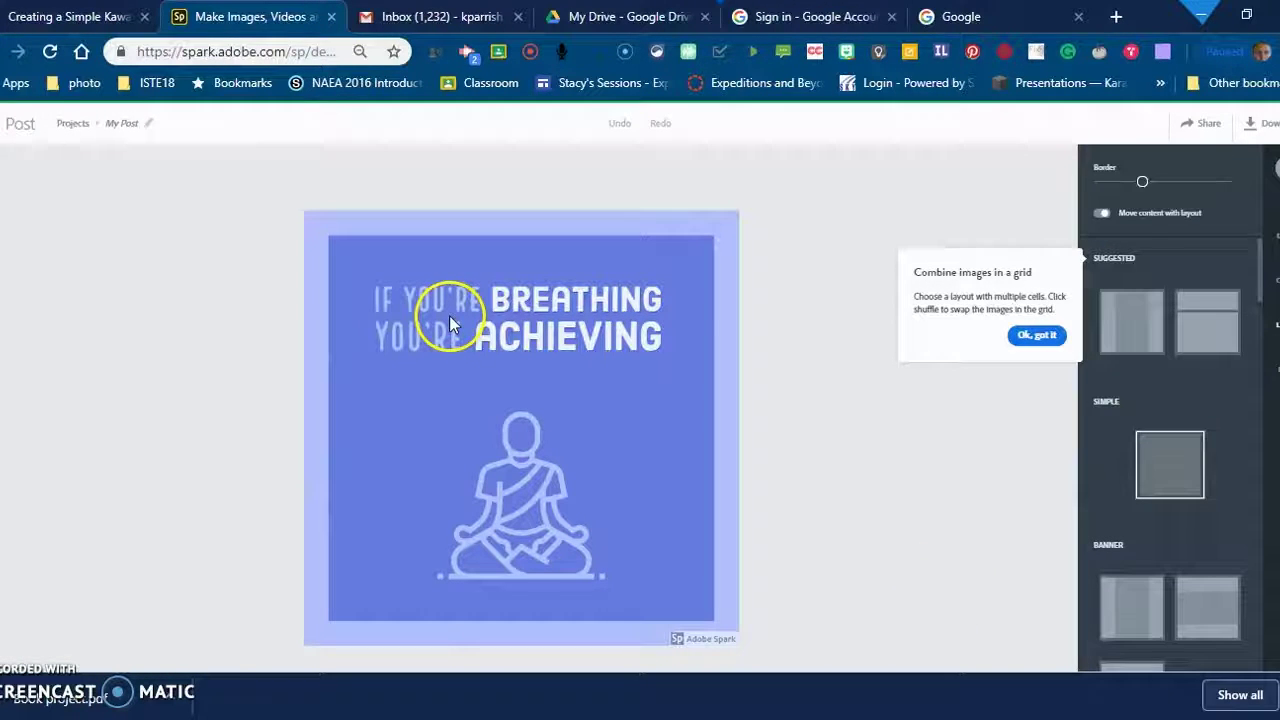
pyautogui.click(1052, 340)
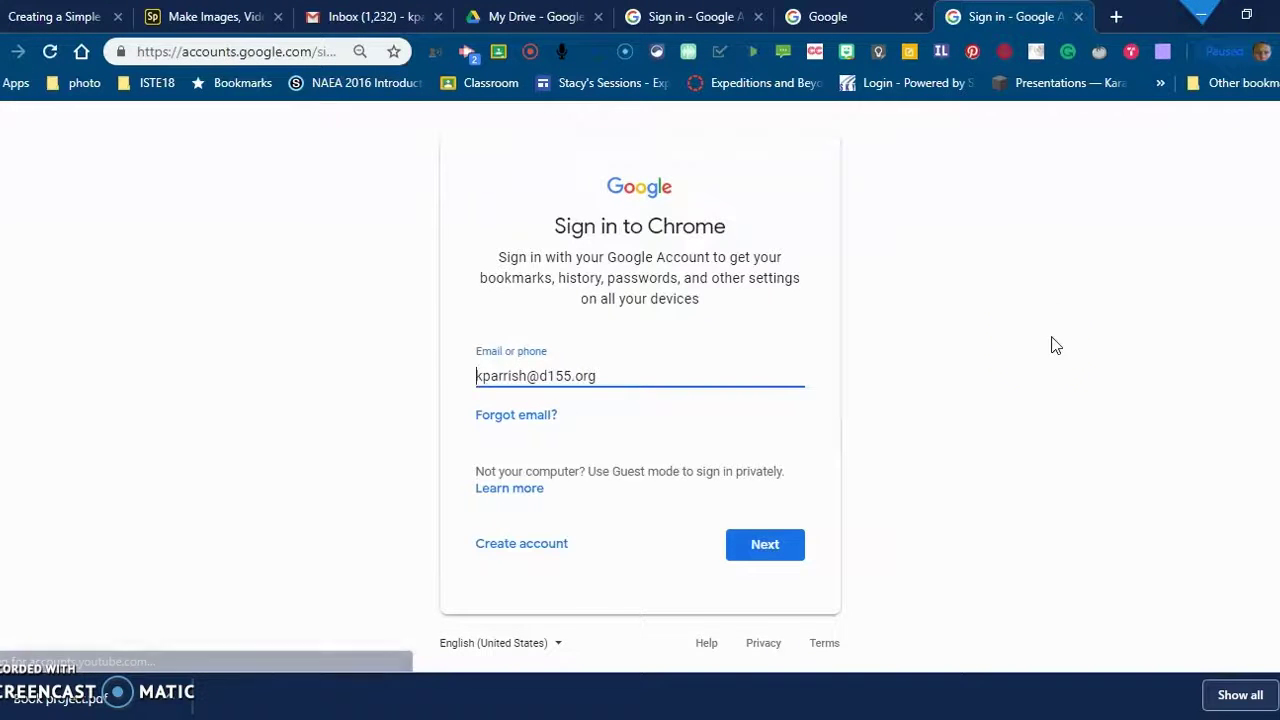
pyautogui.click(657, 383)
pyautogui.click(389, 390)
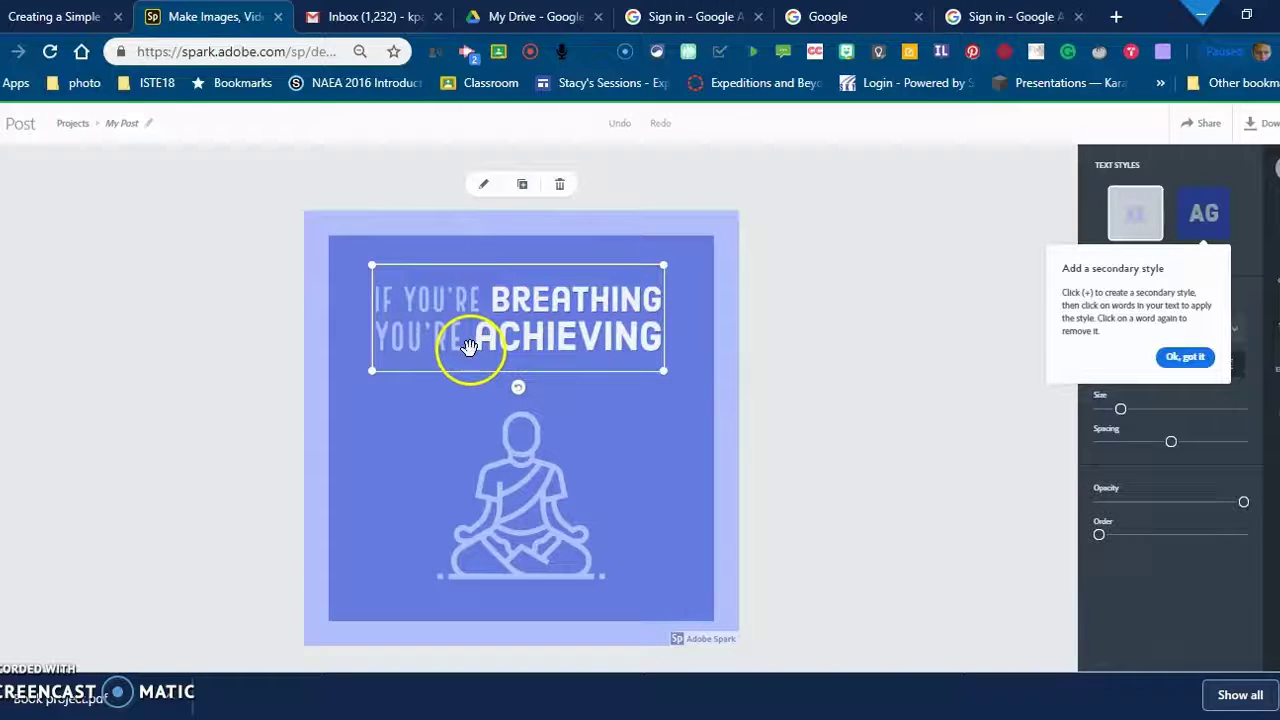
# - Replace the template quote with the single word 'Genome' as the headline
pyautogui.click(557, 338)
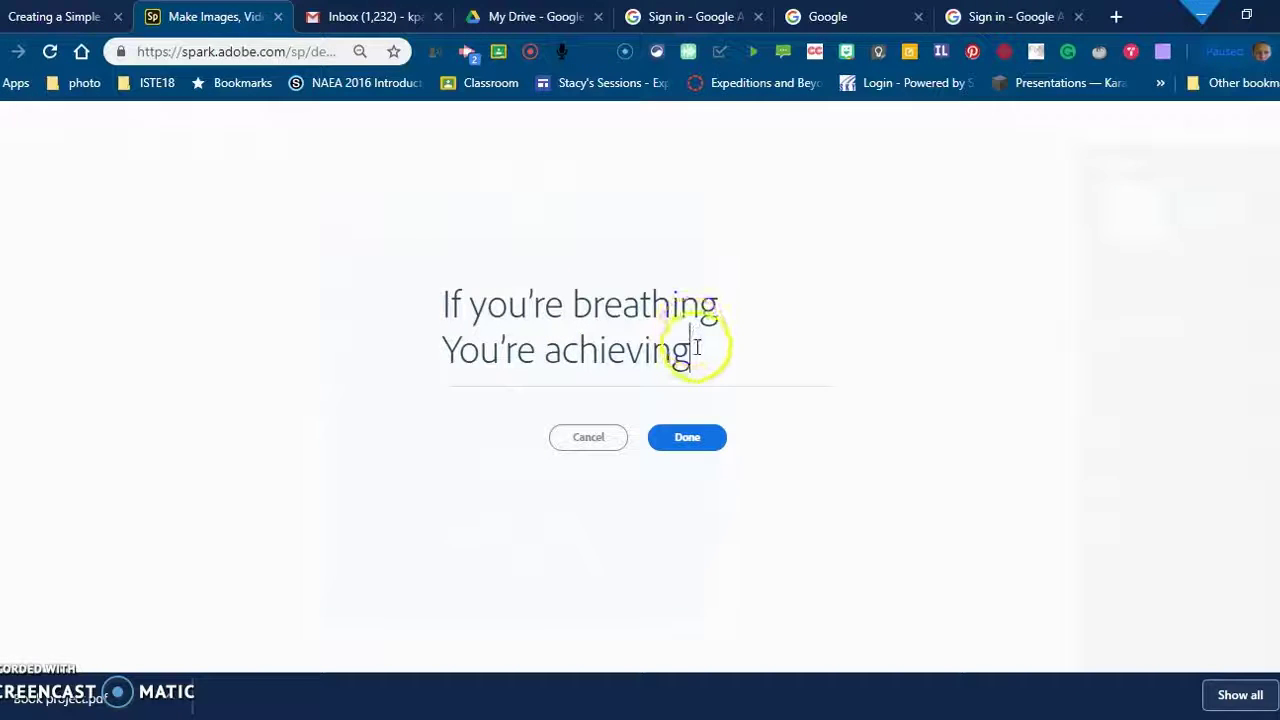
pyautogui.moveTo(691, 343); pyautogui.dragTo(391, 291)
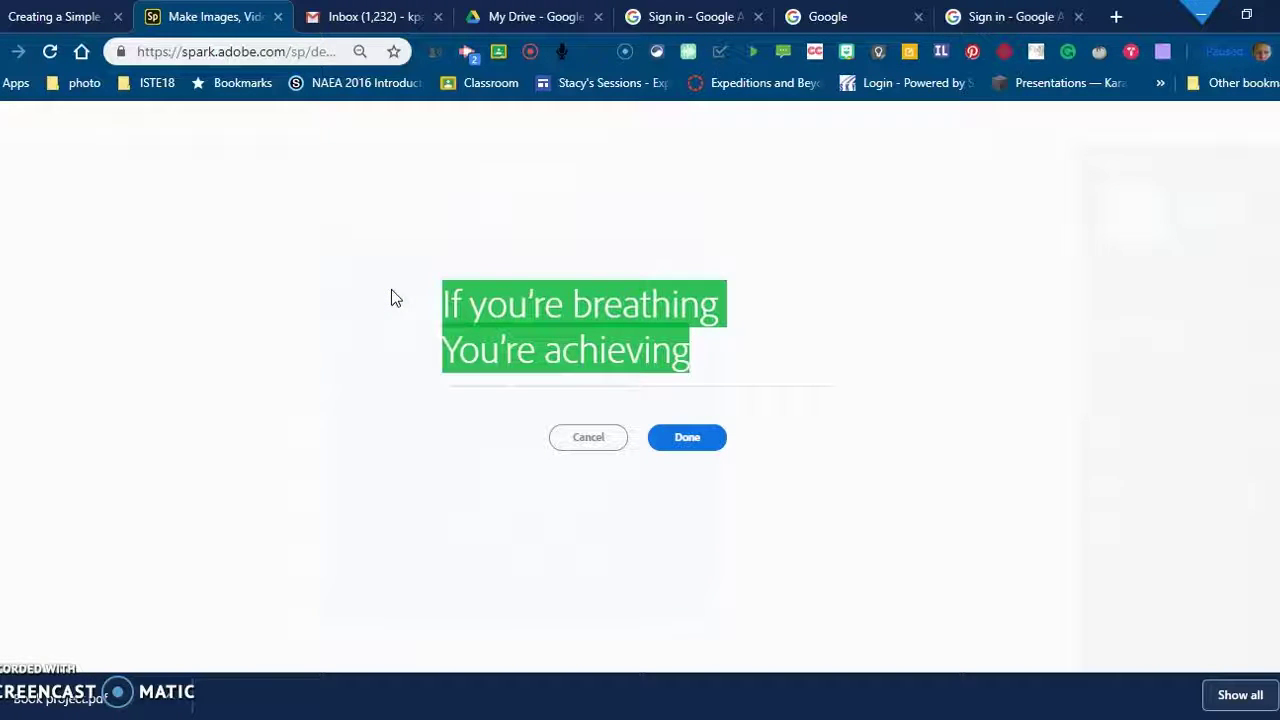
pyautogui.press('BackSpace')
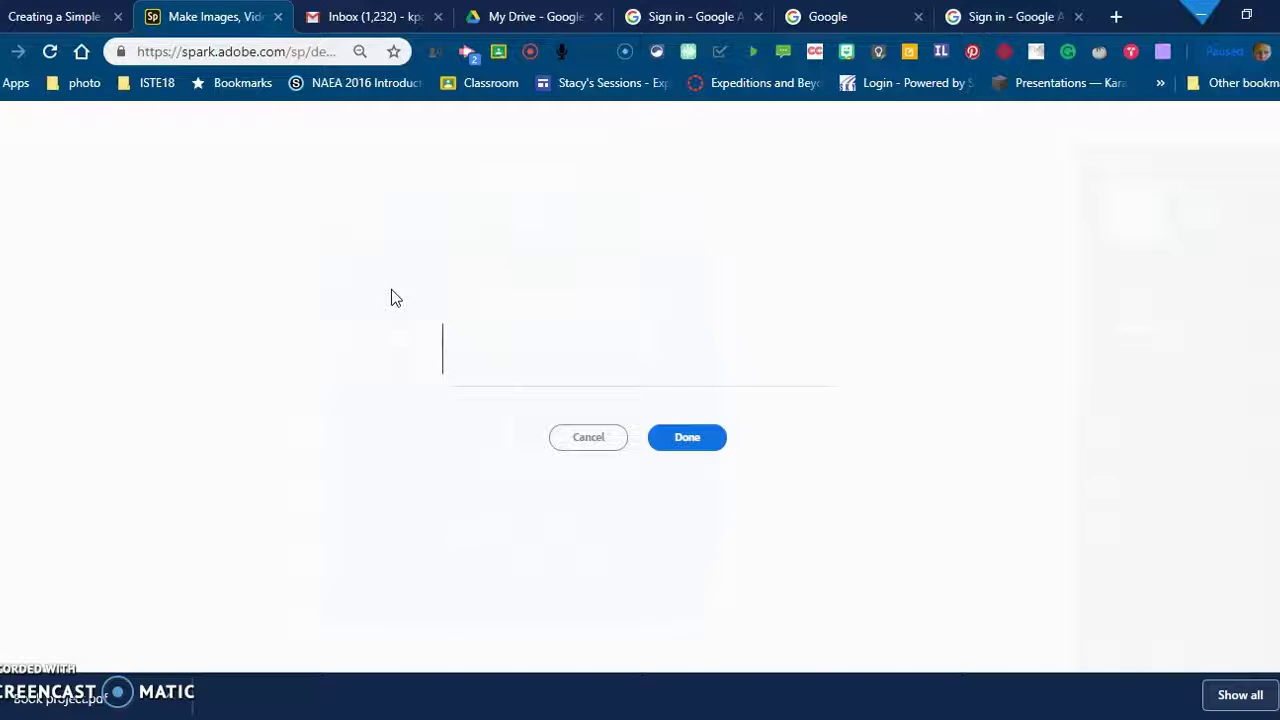
pyautogui.write('Genome')
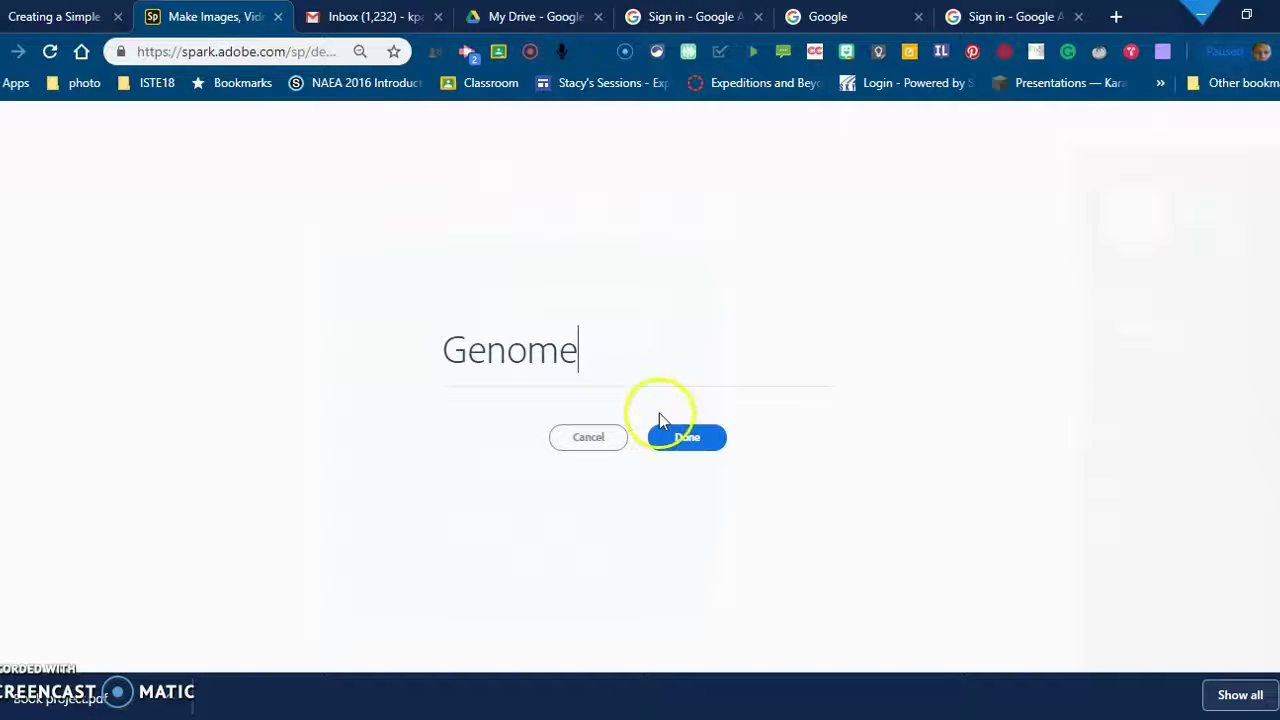
pyautogui.click(701, 452)
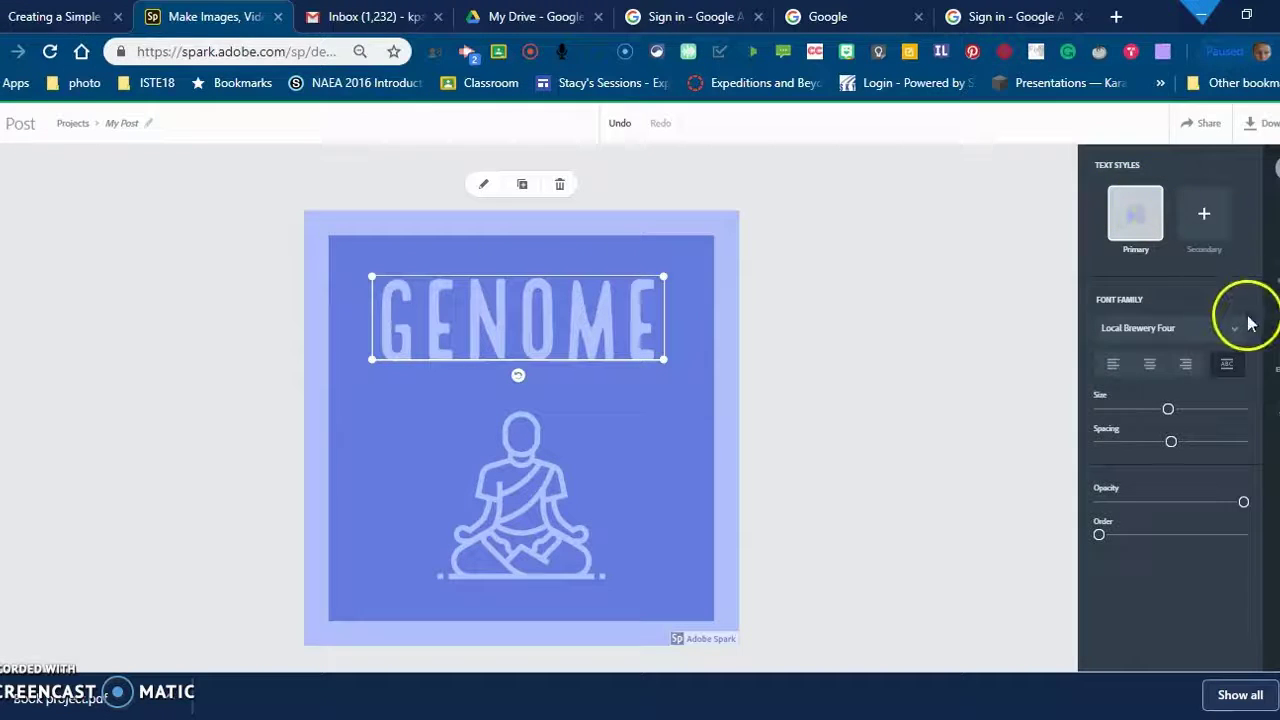
# - Left-align the GENOME title and make its text size slightly larger
pyautogui.click(1219, 336)
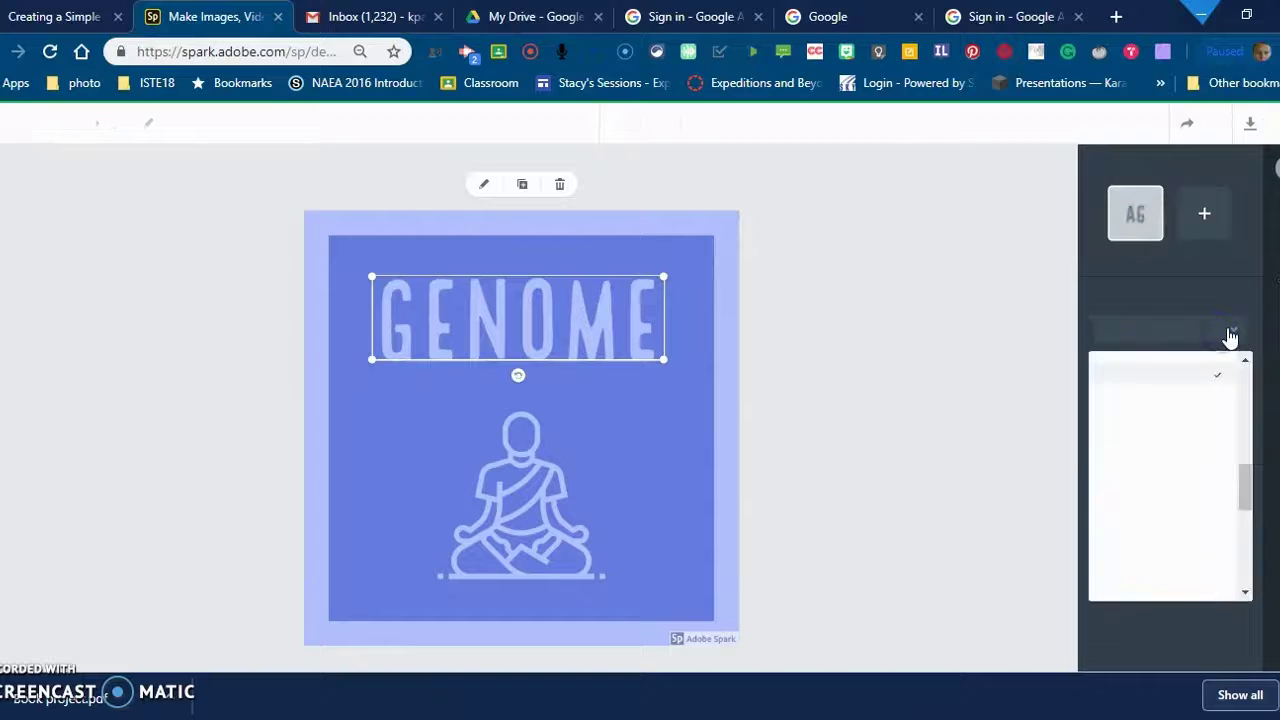
pyautogui.click(1237, 334)
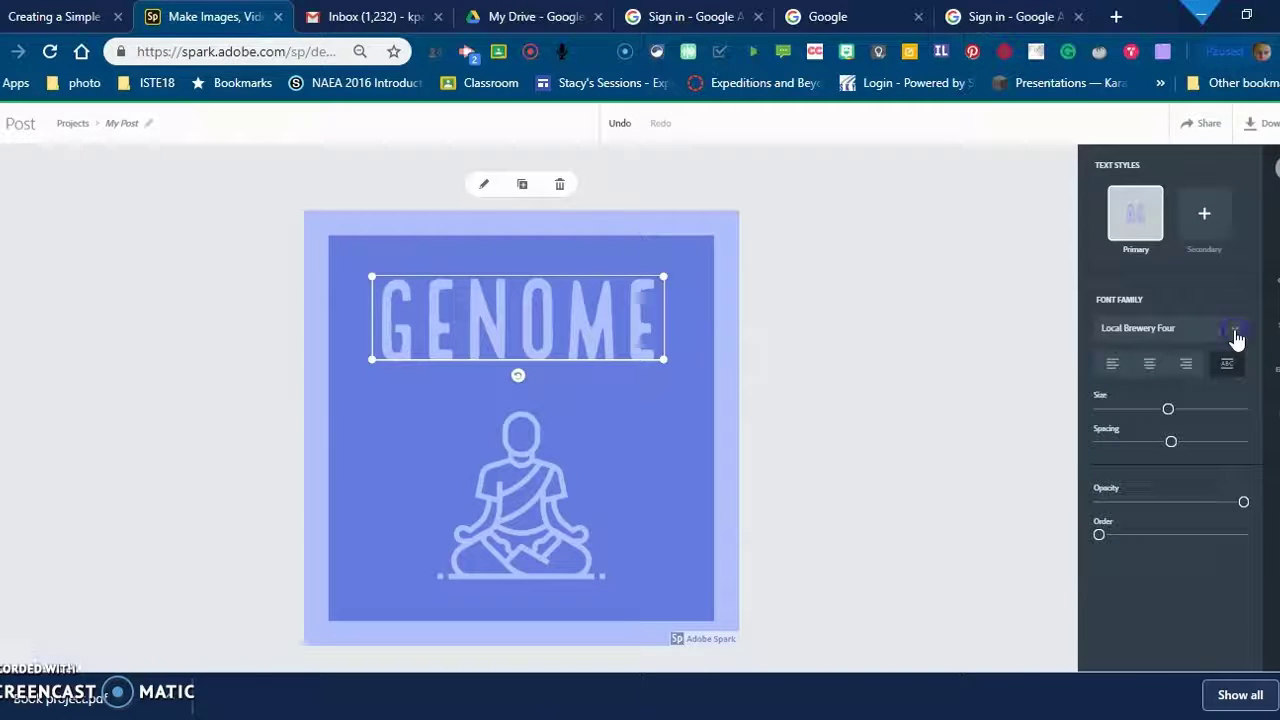
pyautogui.click(1237, 338)
pyautogui.click(1214, 371)
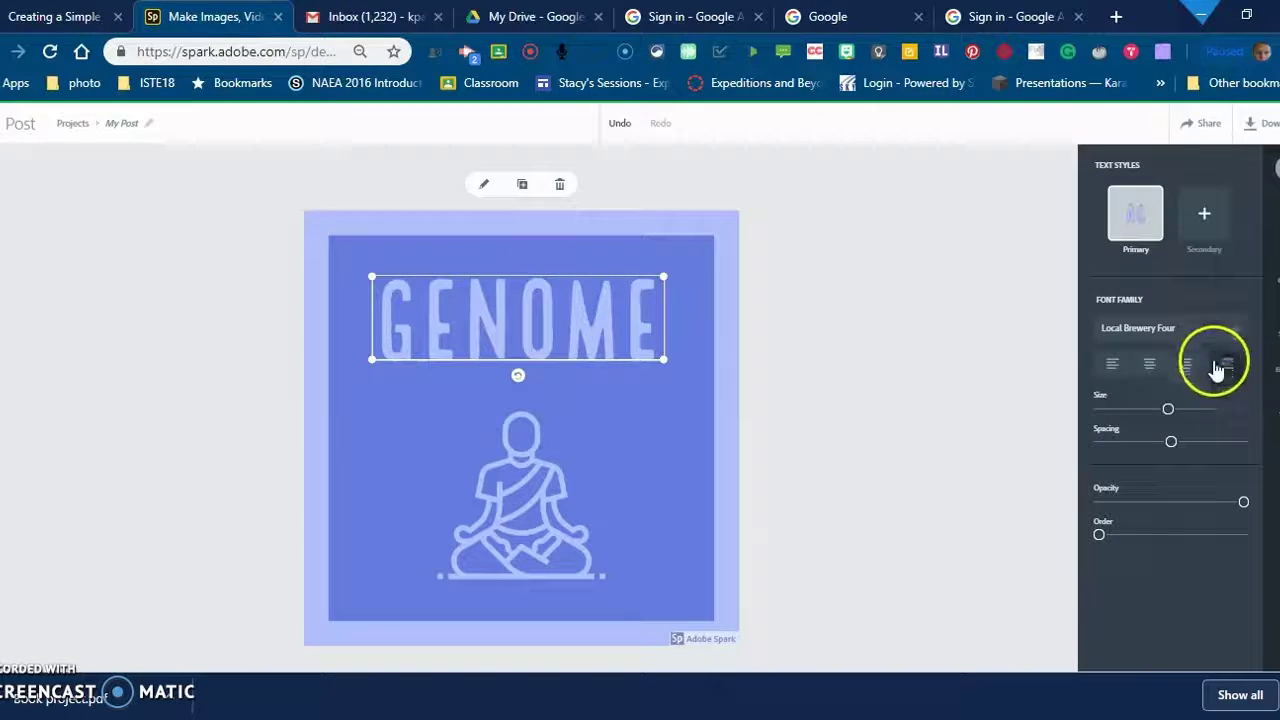
pyautogui.click(1116, 370)
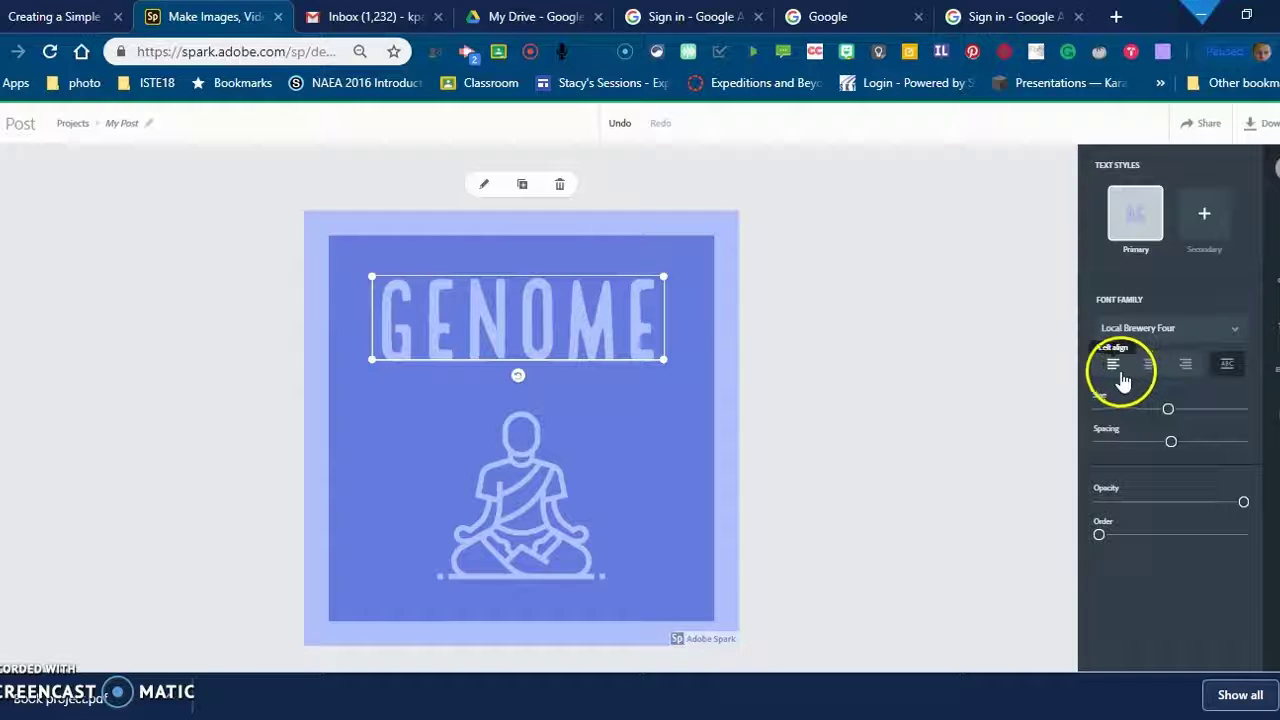
pyautogui.click(1190, 366)
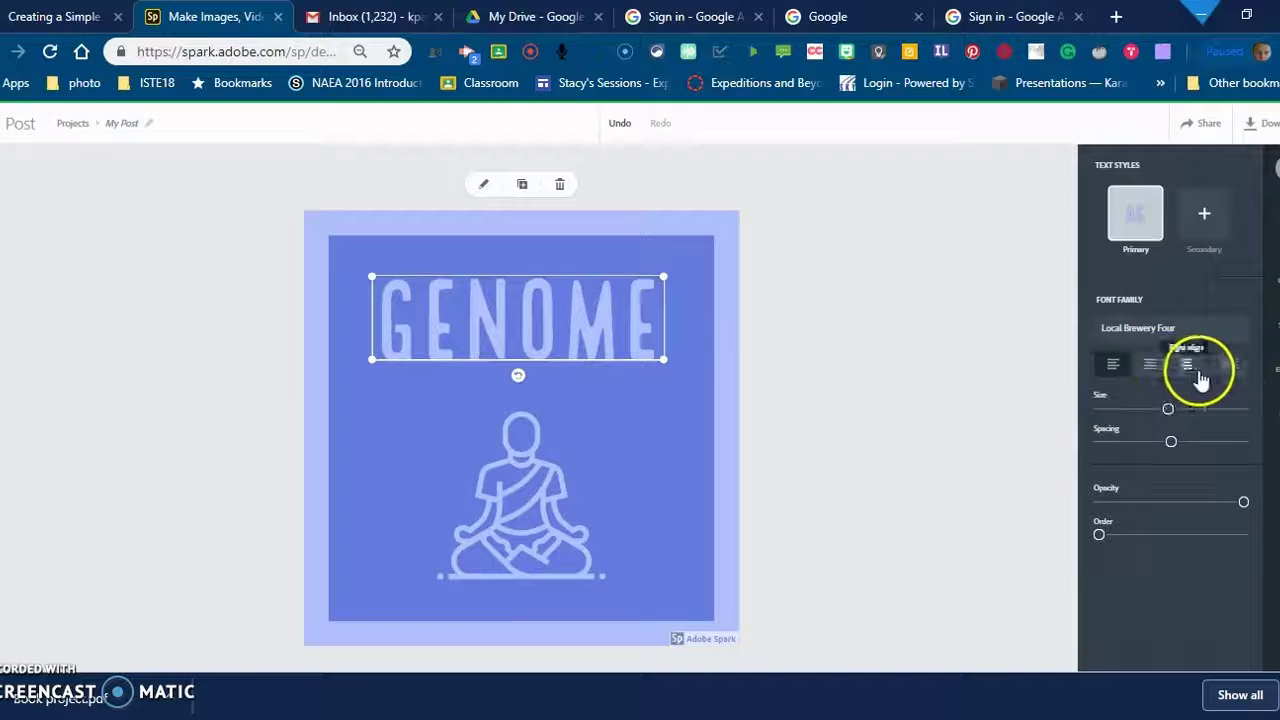
pyautogui.click(1226, 366)
pyautogui.click(1114, 366)
pyautogui.click(1168, 410)
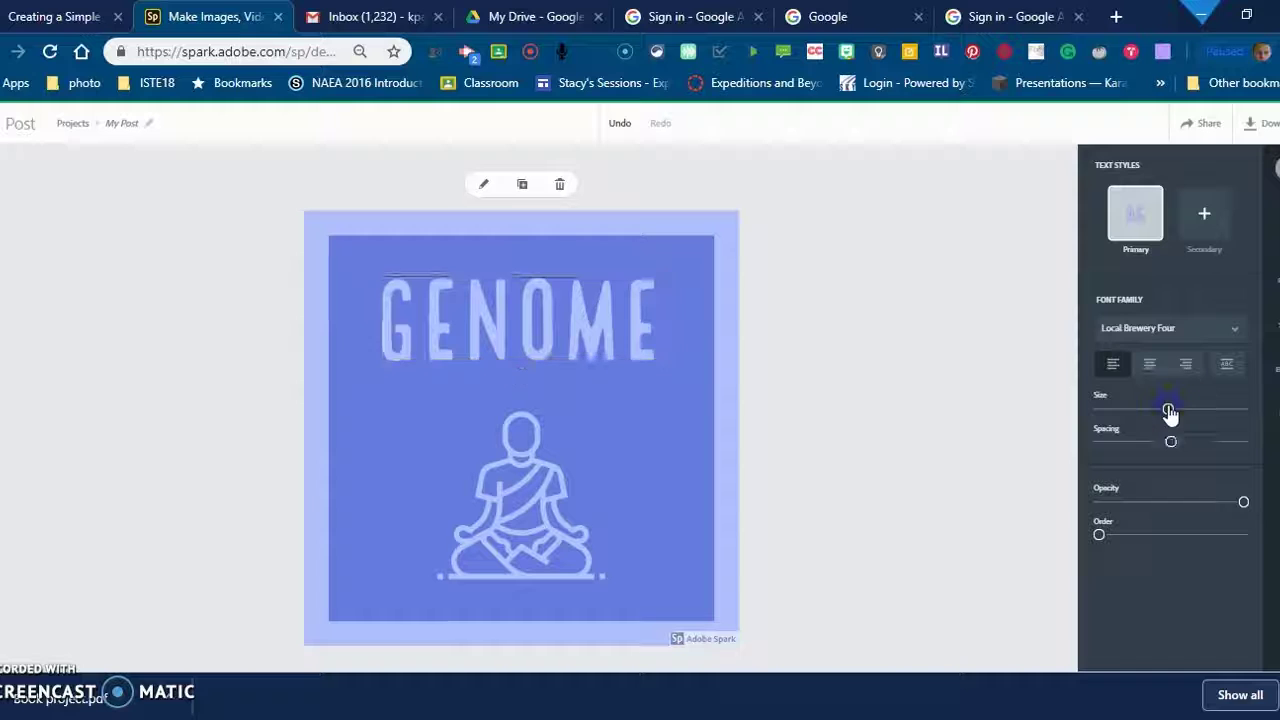
pyautogui.moveTo(1170, 412)
pyautogui.mouseDown()
pyautogui.moveTo(1194, 414)
pyautogui.moveTo(1173, 409)
pyautogui.mouseUp()
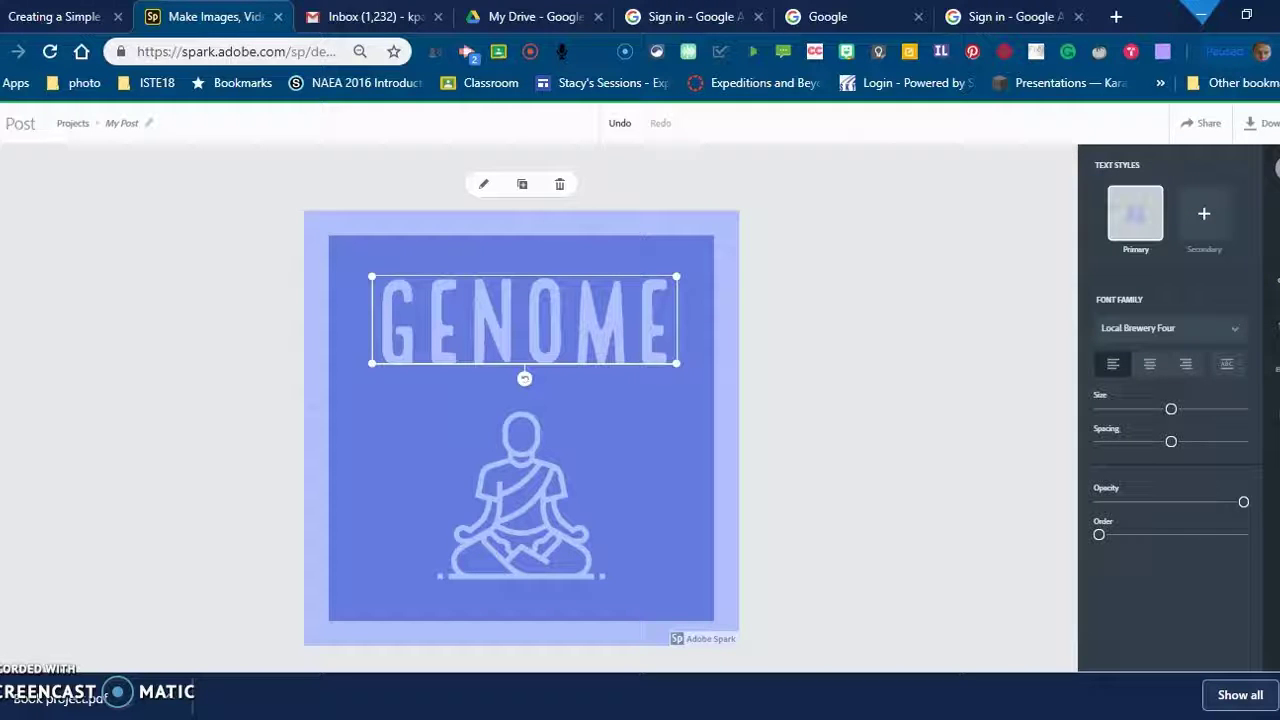
# - Colour the GENOME title red, then select the meditating-figure icon
pyautogui.click(1275, 280)
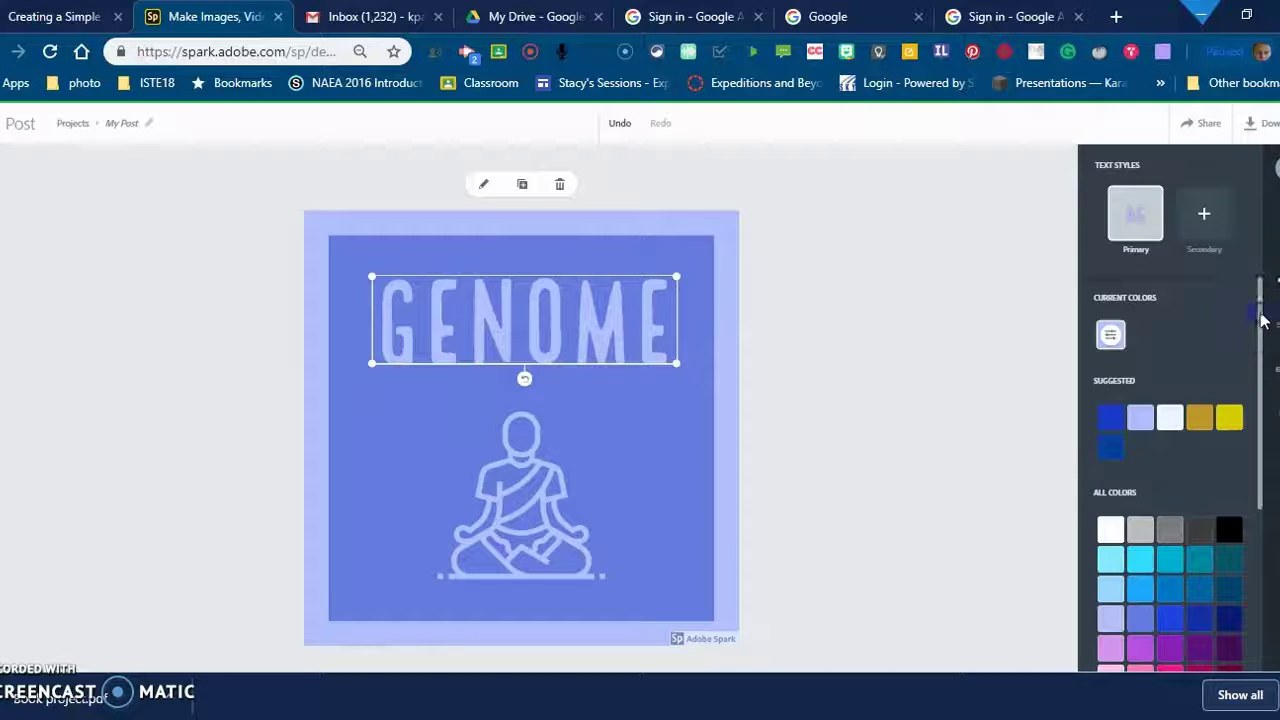
pyautogui.moveTo(1263, 320); pyautogui.dragTo(1257, 514)
pyautogui.click(1170, 435)
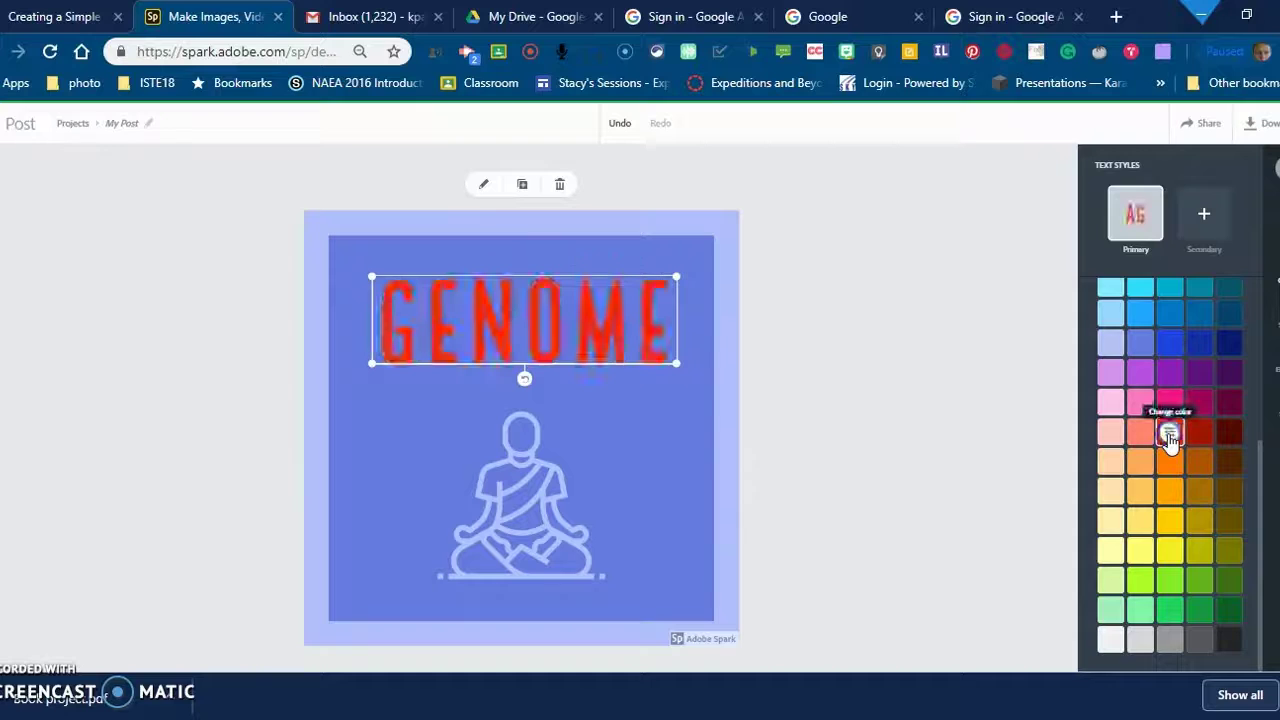
pyautogui.click(906, 436)
pyautogui.click(600, 453)
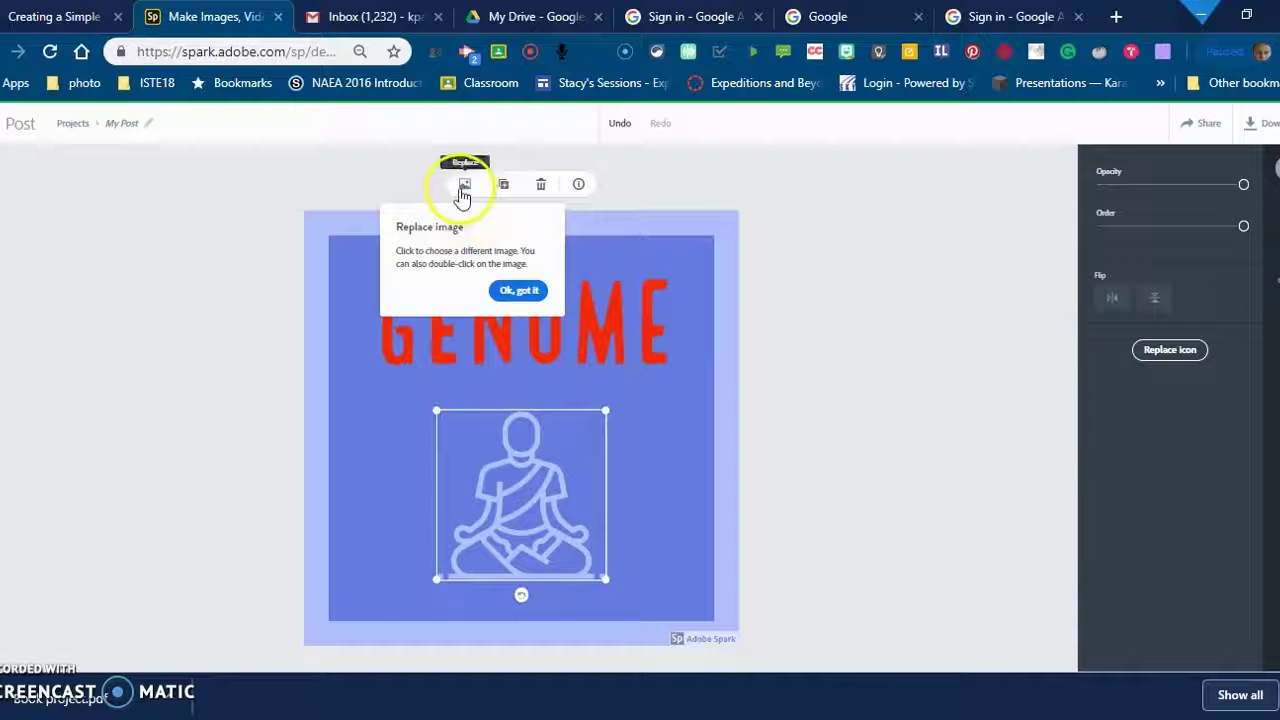
# - Dismiss the replace-image tip, duplicate the meditating figure, then delete the copy
pyautogui.click(516, 291)
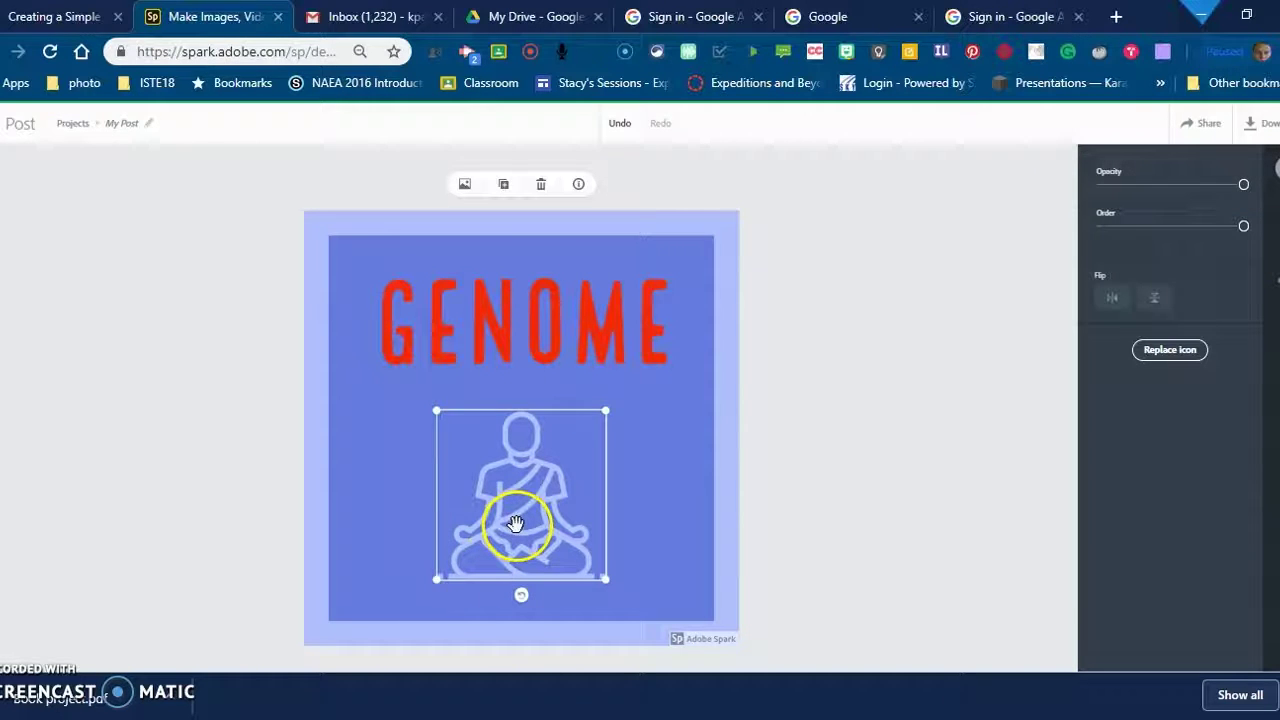
pyautogui.click(501, 186)
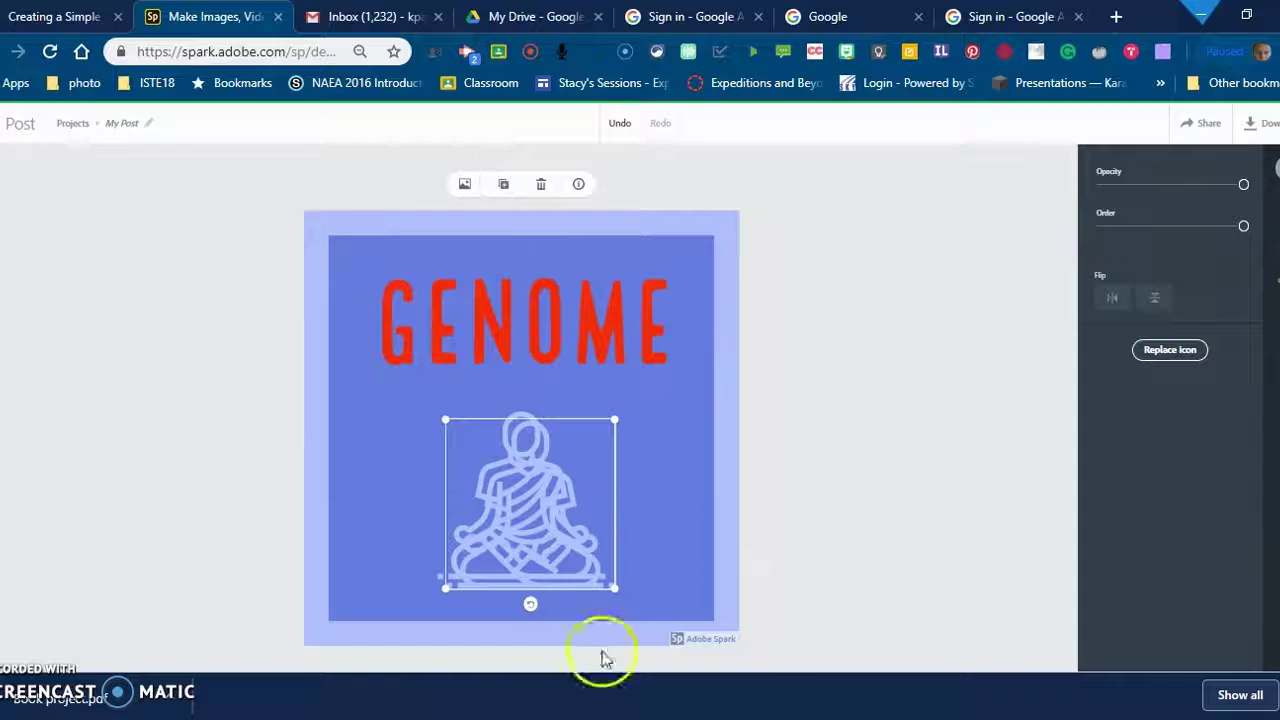
pyautogui.moveTo(531, 543); pyautogui.dragTo(657, 529)
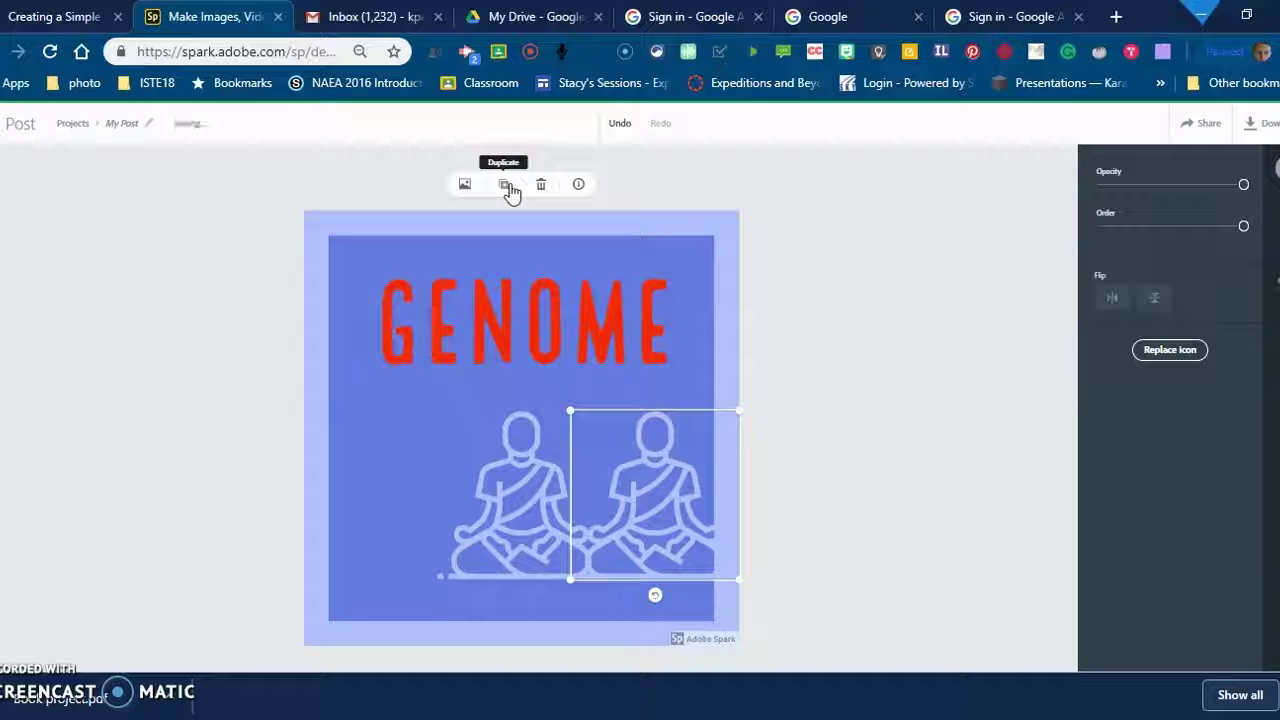
pyautogui.click(541, 186)
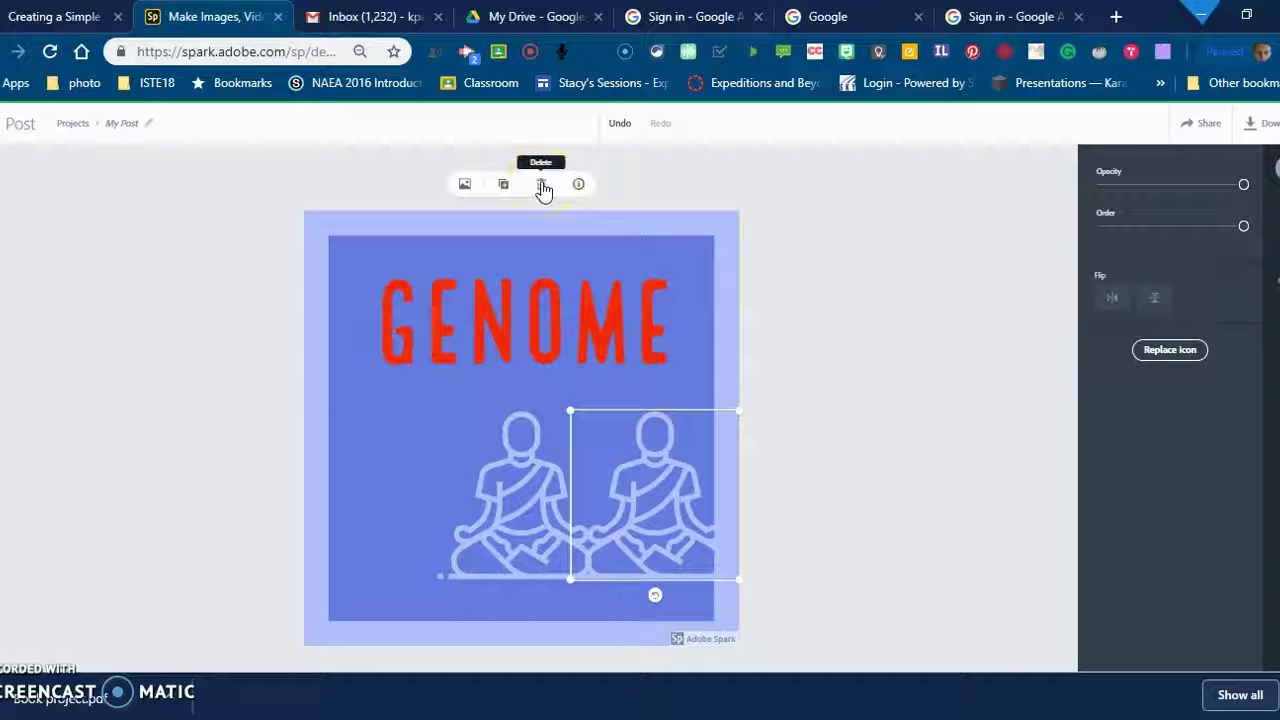
pyautogui.click(542, 187)
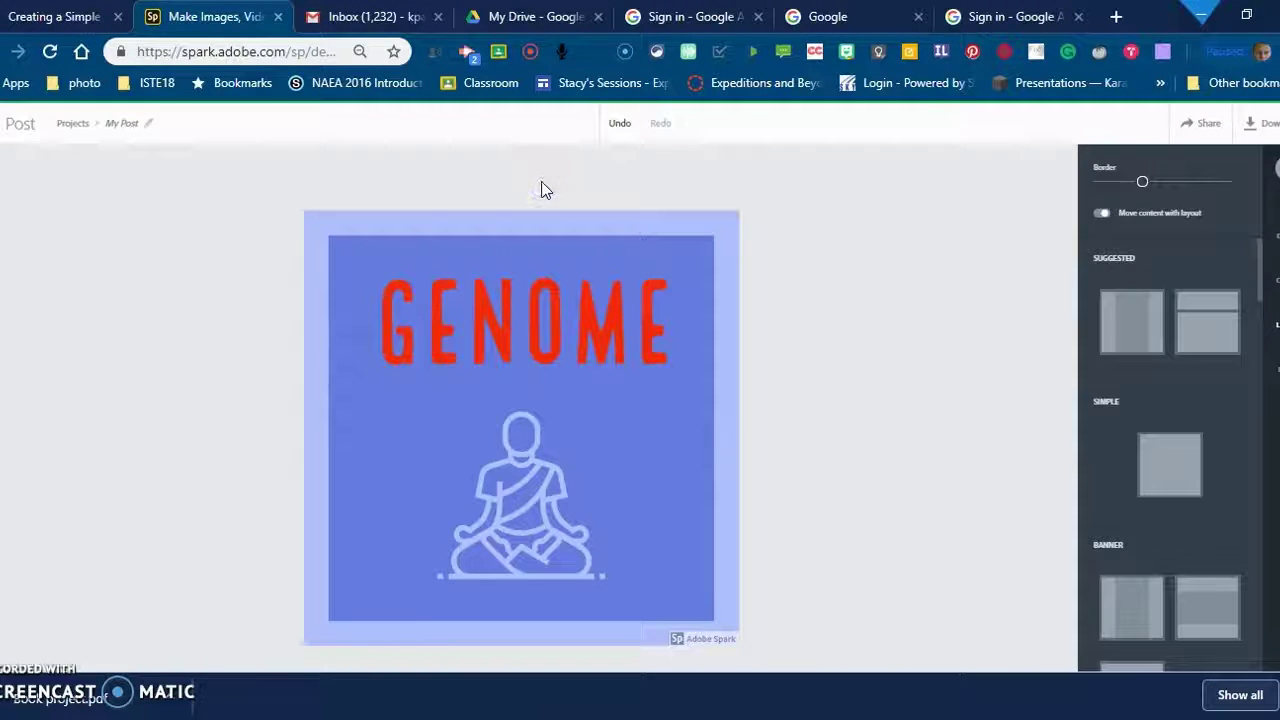
# - Delete the meditating-figure icon and bring up the Text/Photo/Icon/Logo add choices
pyautogui.click(517, 470)
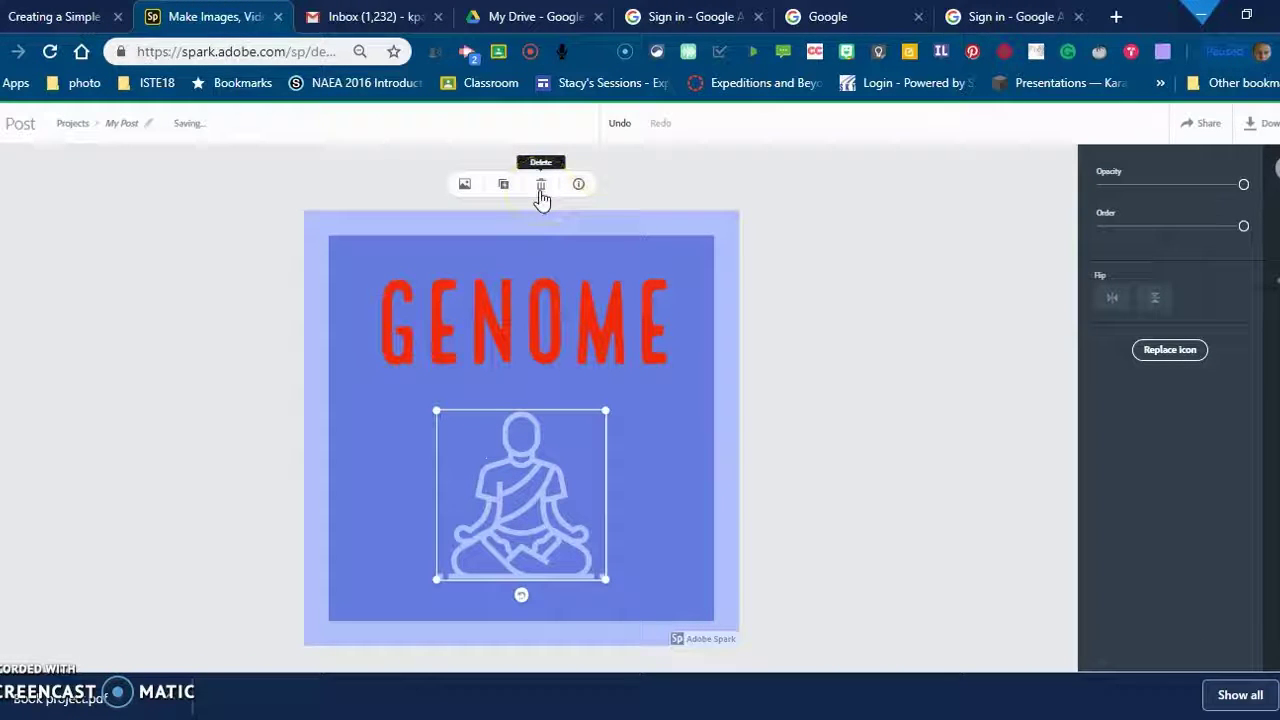
pyautogui.click(540, 188)
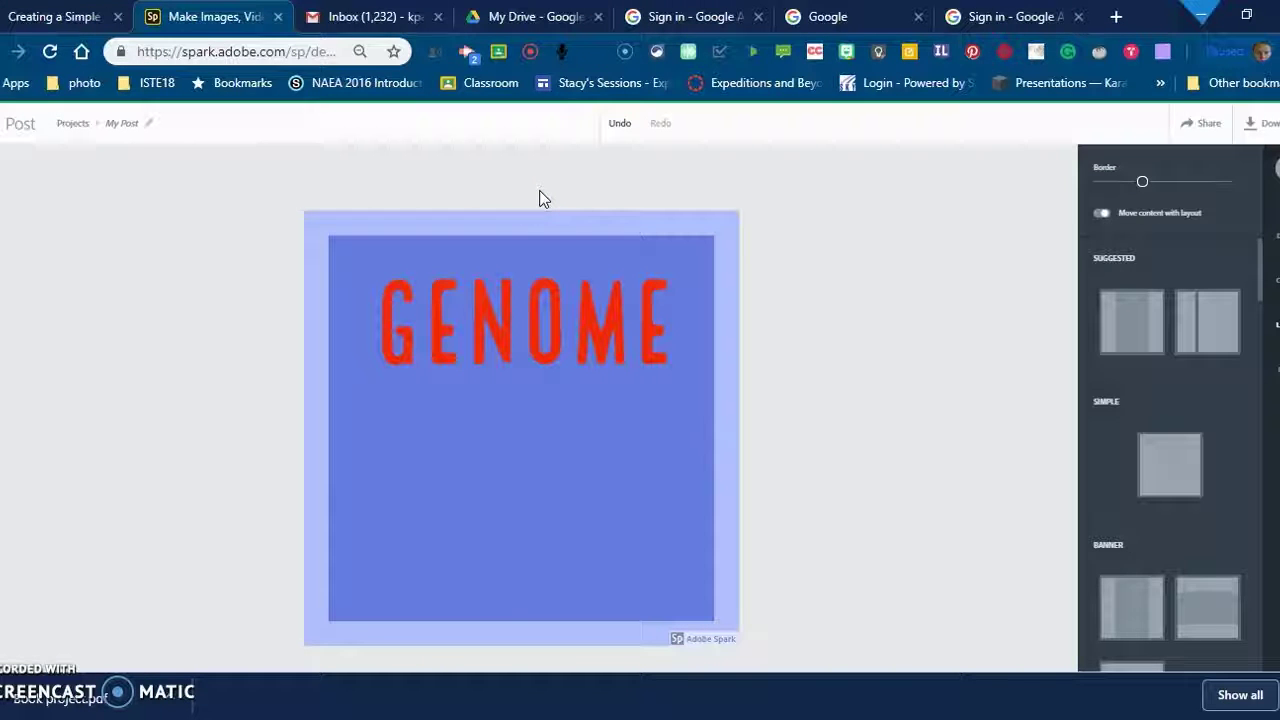
pyautogui.click(1274, 168)
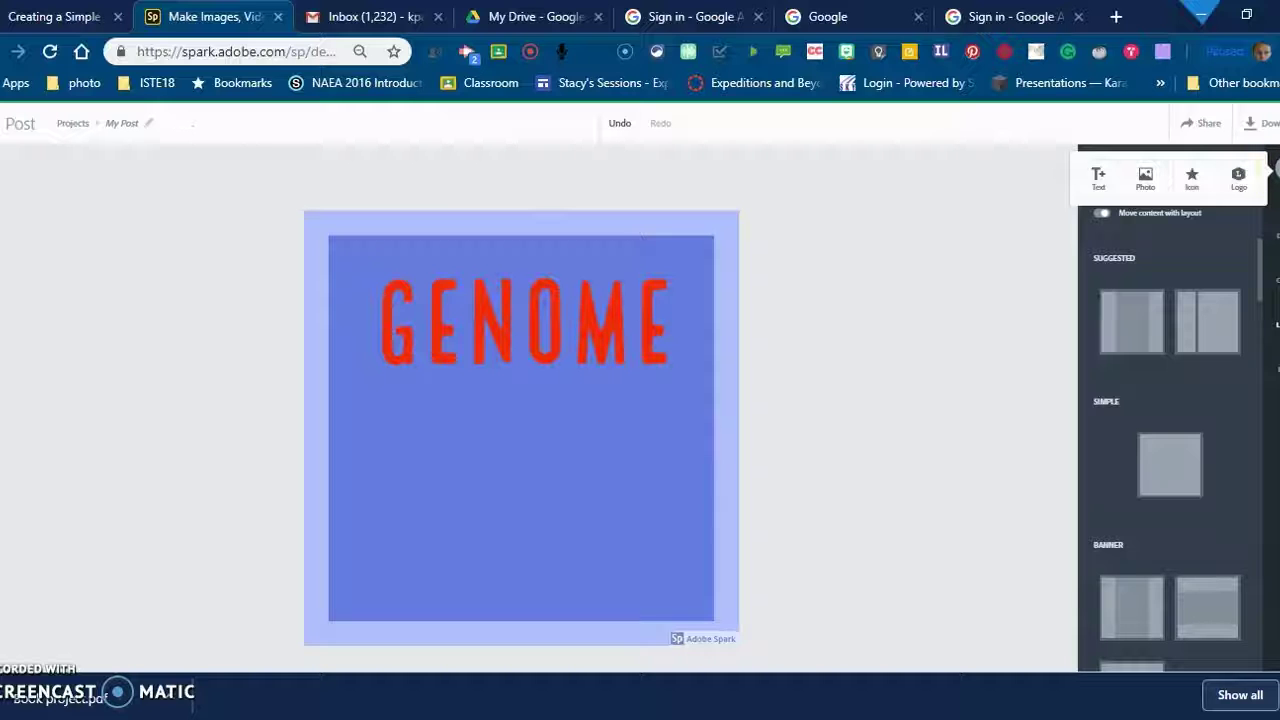
# - Add a new text block reading 'Definition' beneath the GENOME title
pyautogui.click(1099, 182)
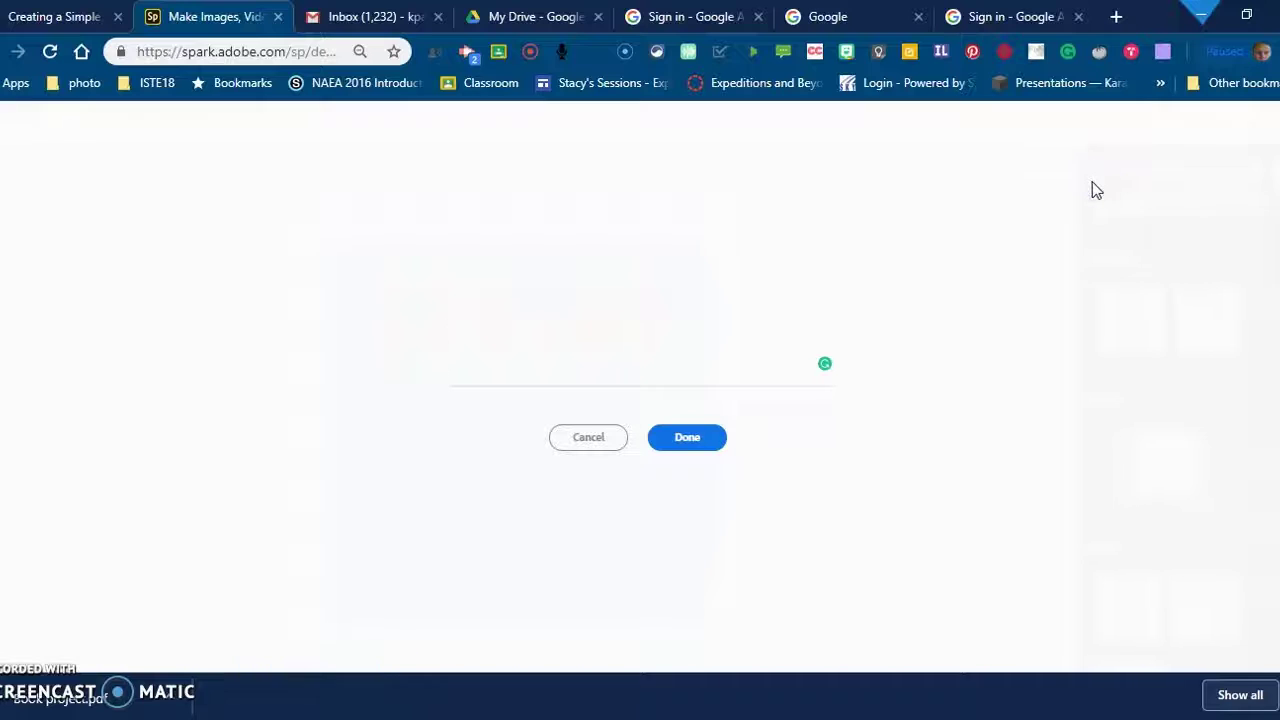
pyautogui.write('Definition')
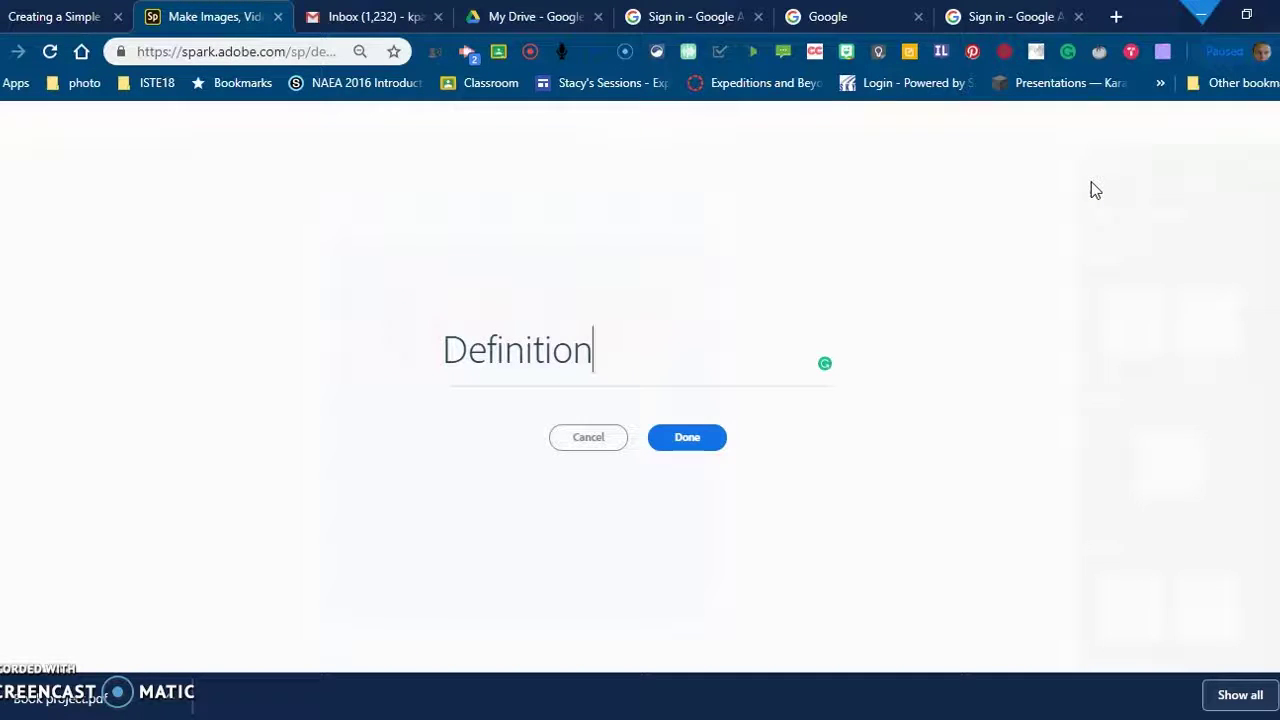
pyautogui.click(780, 374)
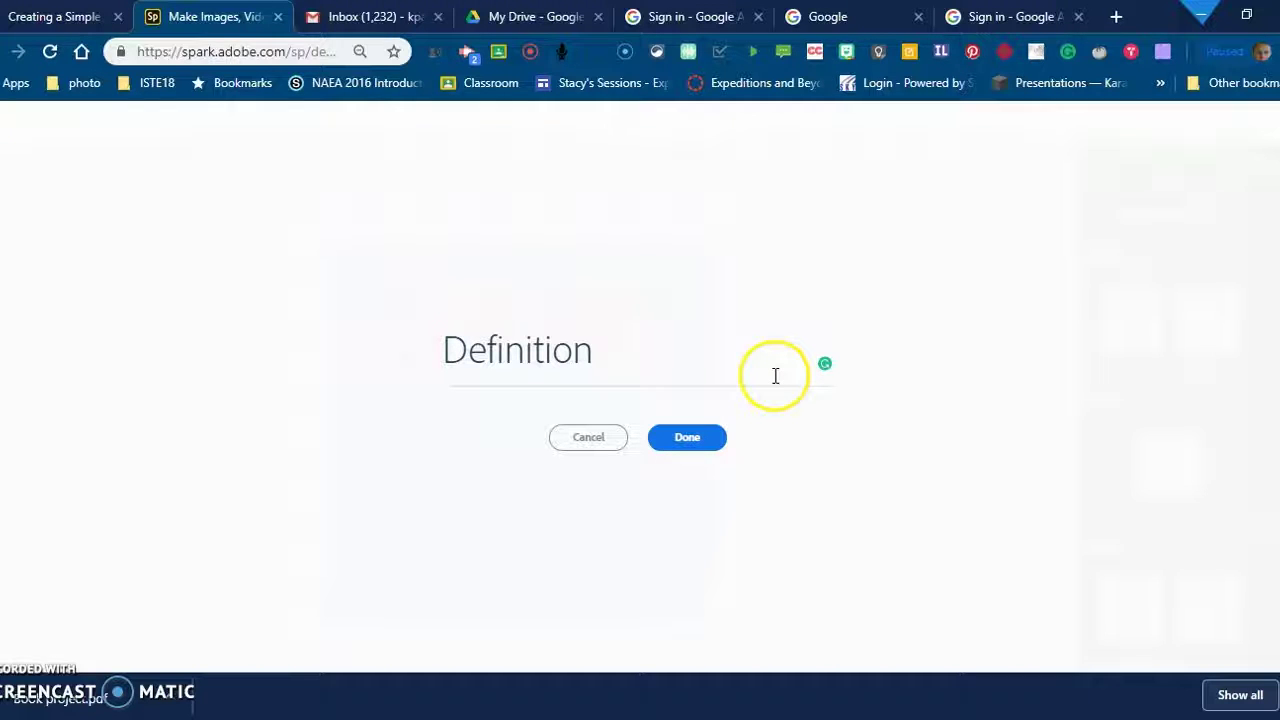
pyautogui.click(689, 441)
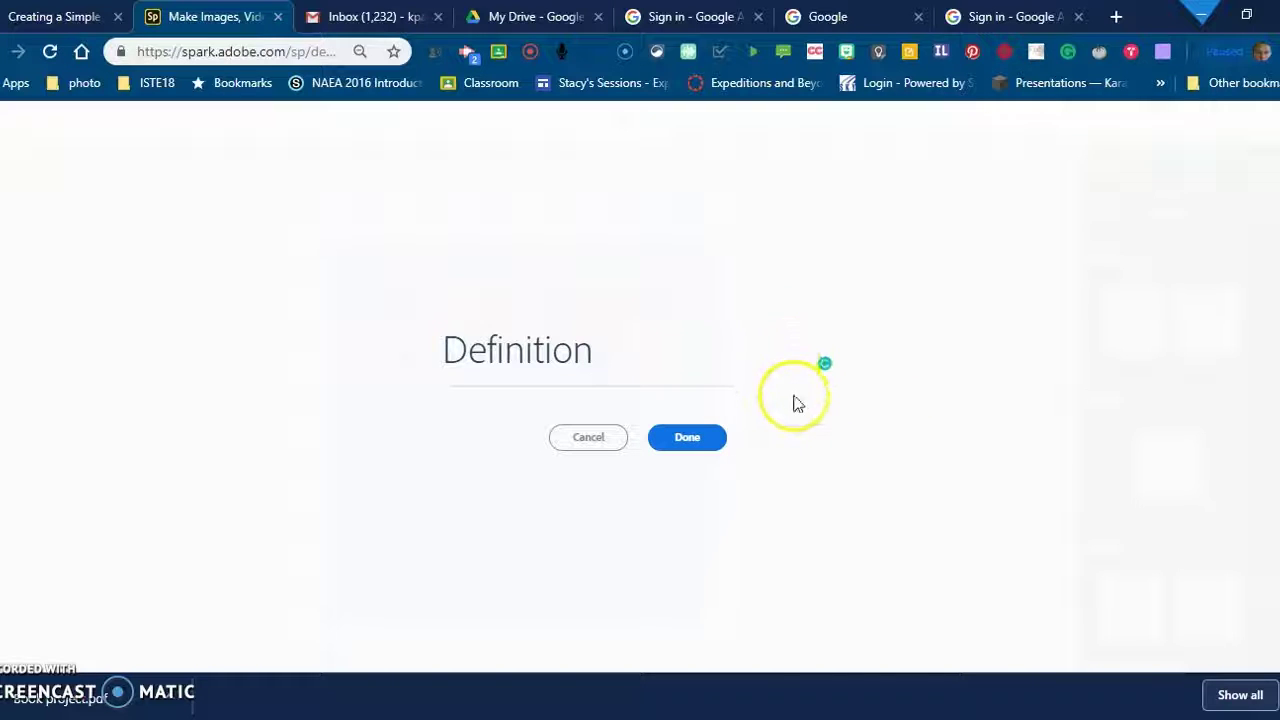
pyautogui.click(694, 437)
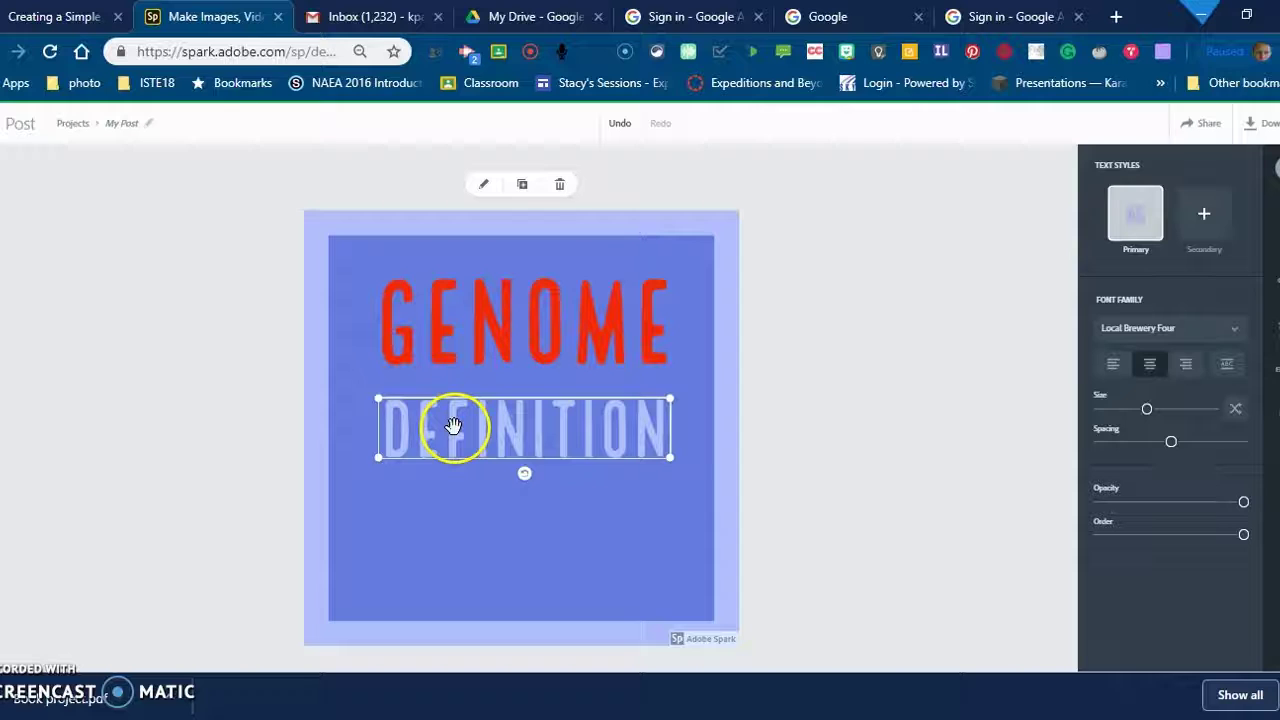
# - Give the Definition line the primary style and the Montserrat Regular font
pyautogui.click(1157, 230)
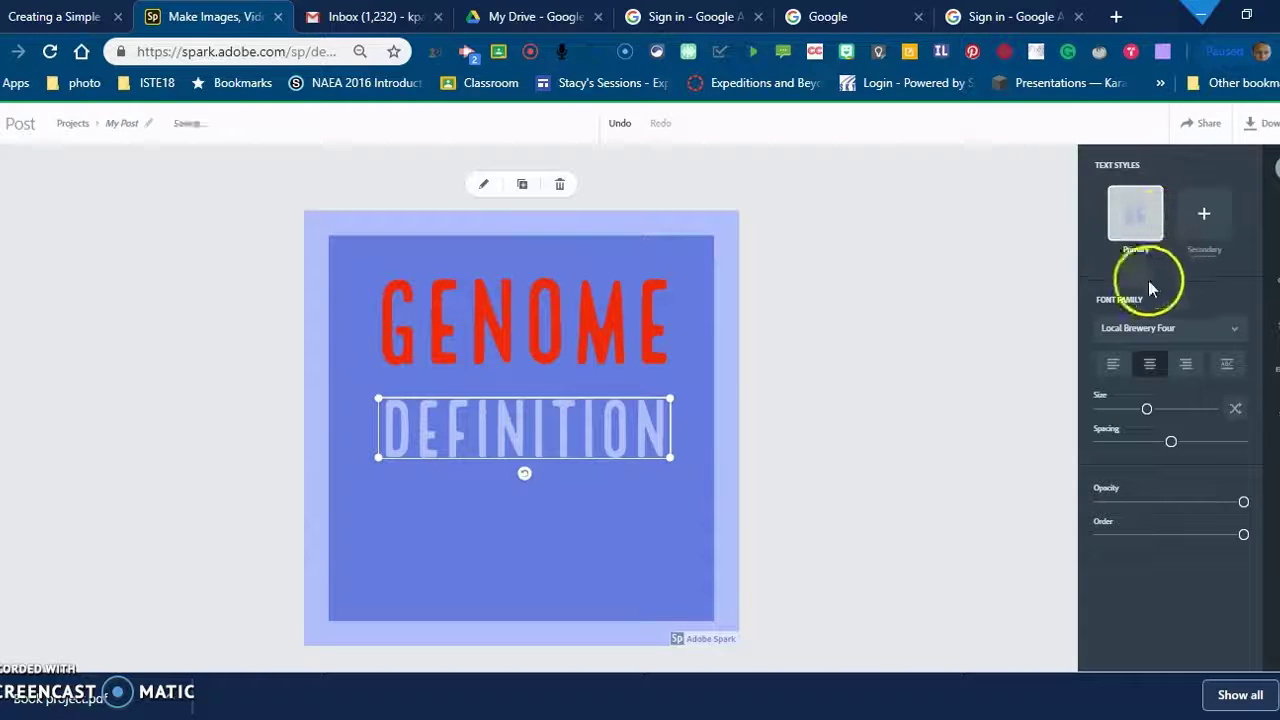
pyautogui.click(1170, 338)
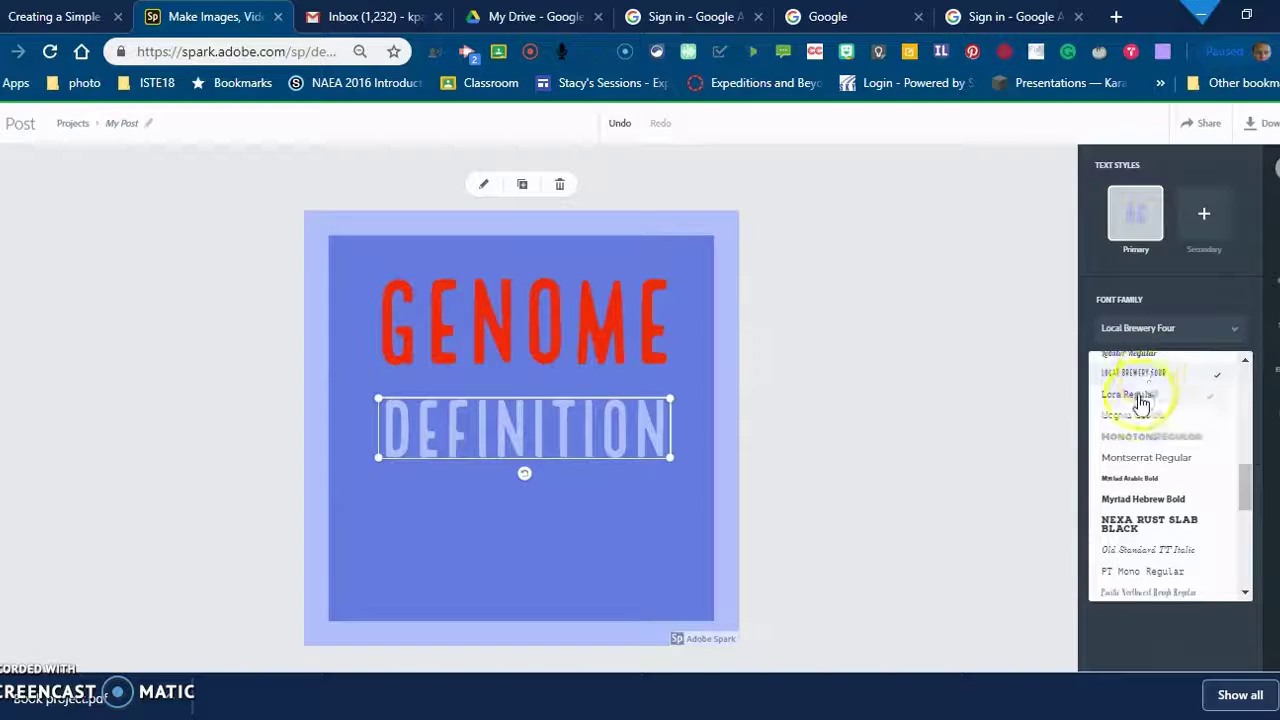
pyautogui.click(1149, 376)
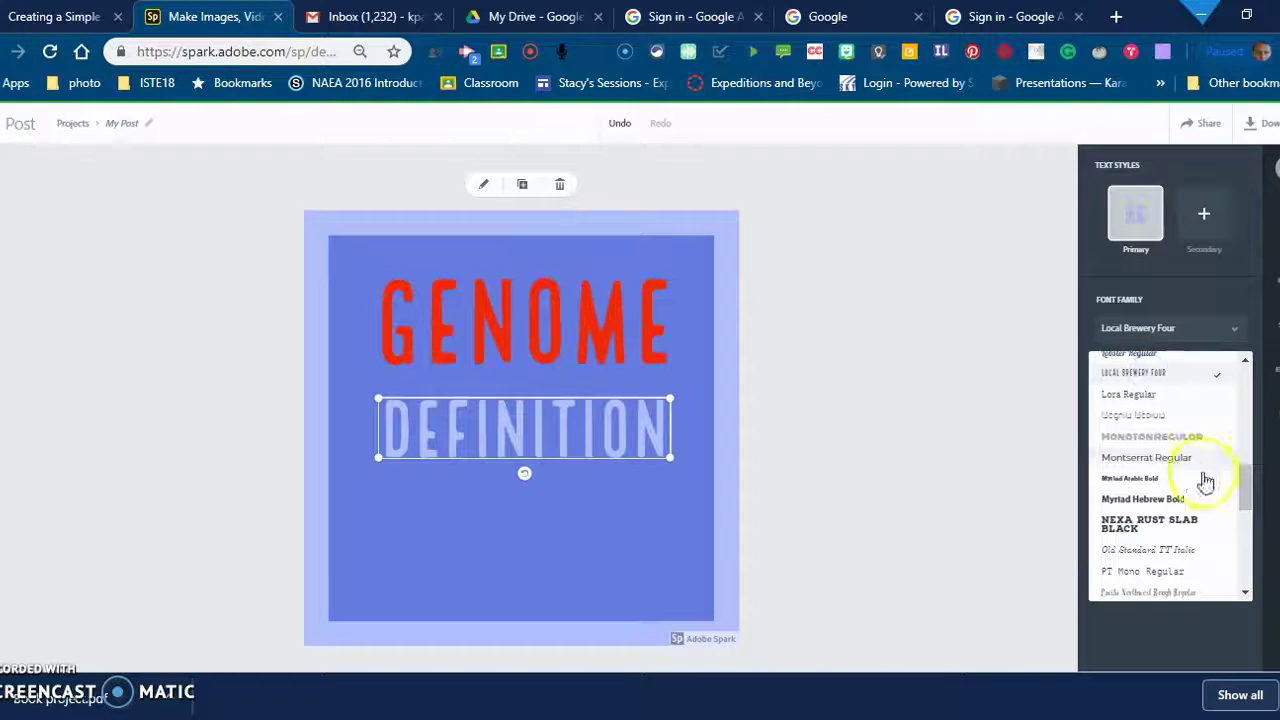
pyautogui.click(1152, 500)
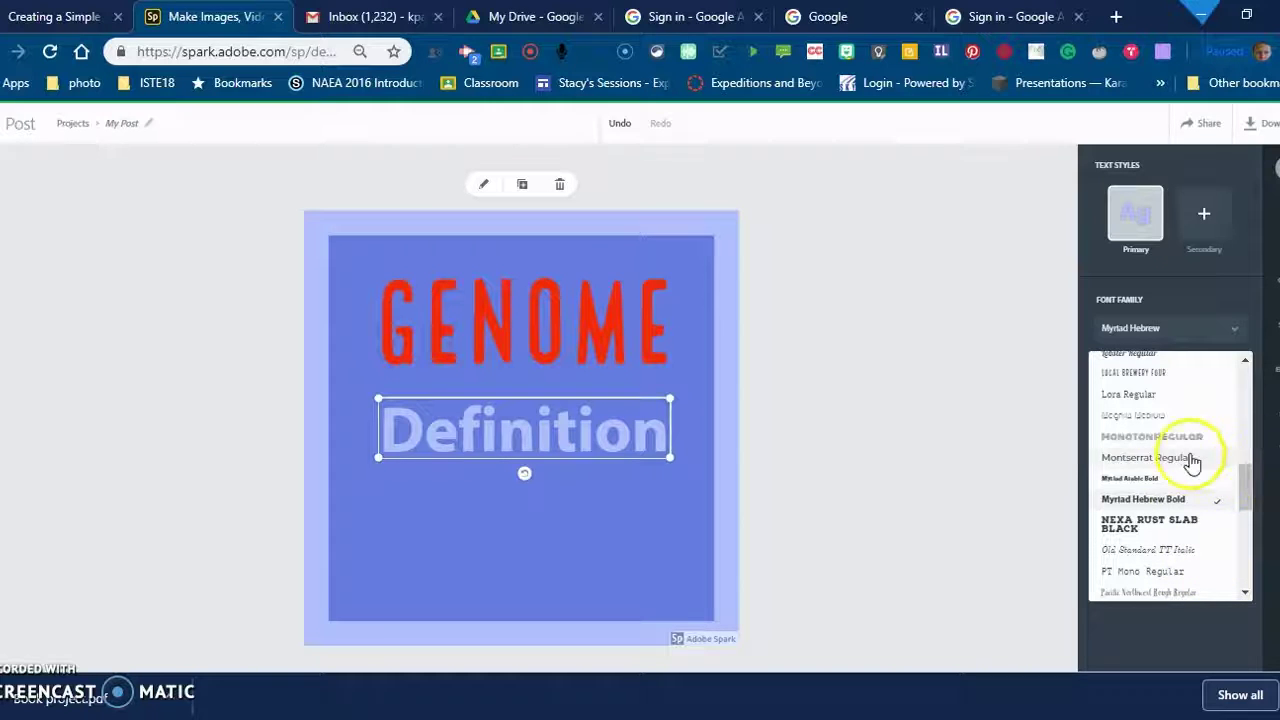
pyautogui.click(1155, 459)
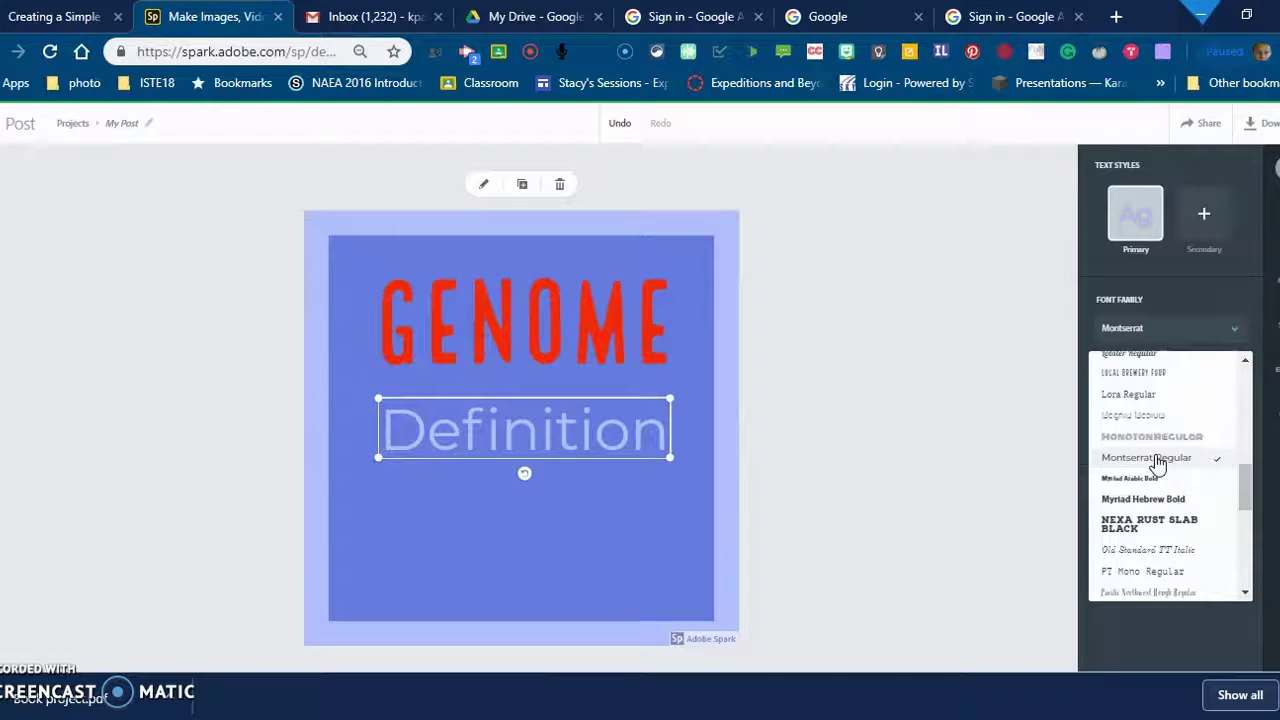
pyautogui.click(933, 410)
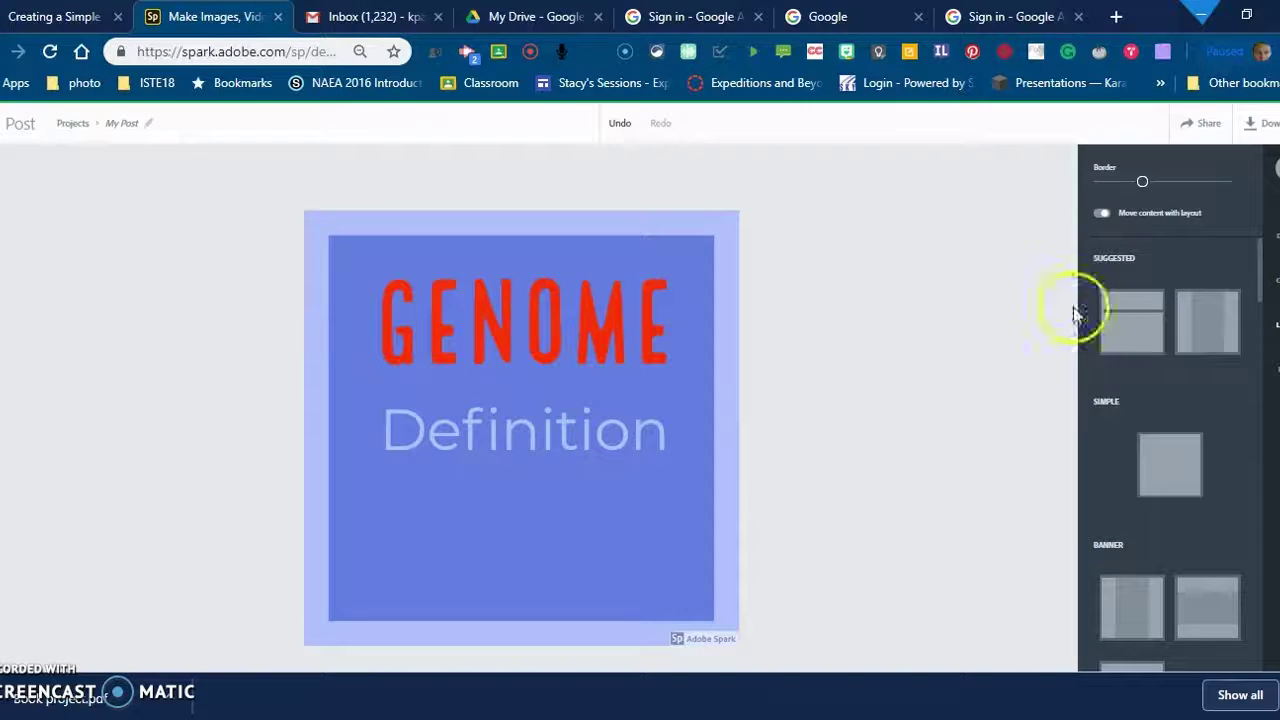
pyautogui.moveTo(1274, 172)
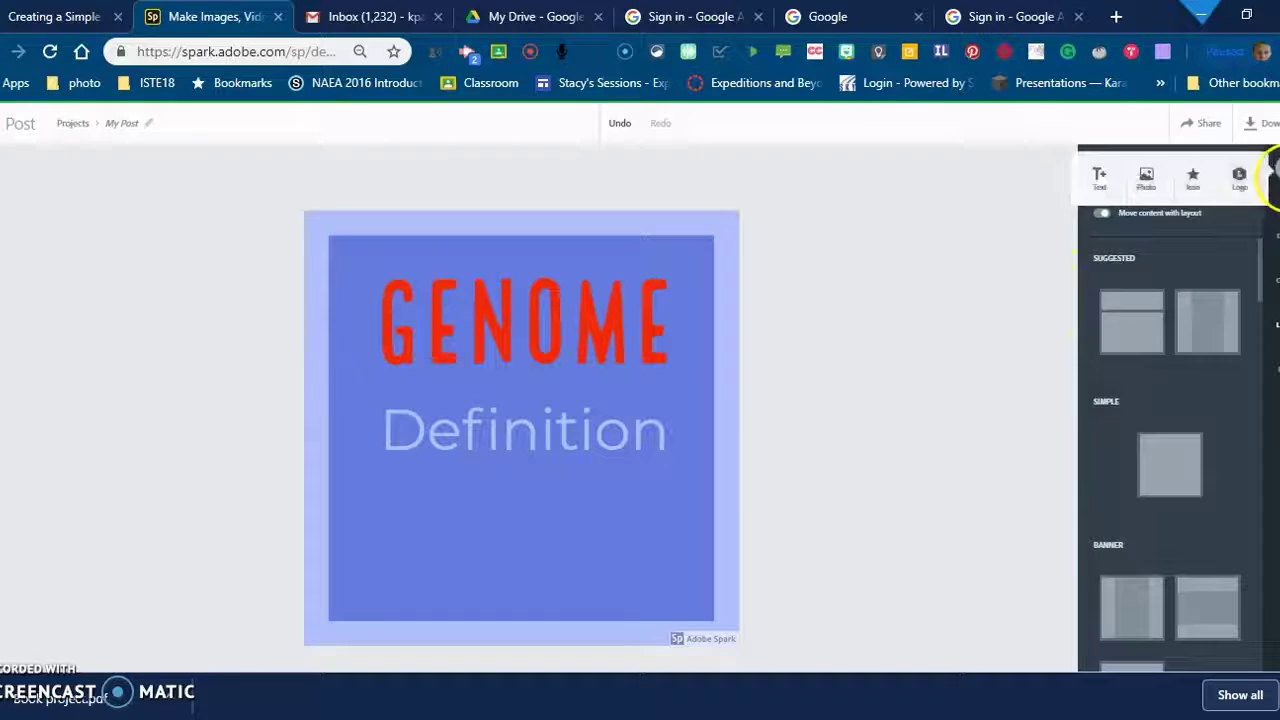
# - Search the icons for 'genome' and insert a DNA double-helix icon below the Definition text
pyautogui.click(1193, 185)
pyautogui.write('spark')
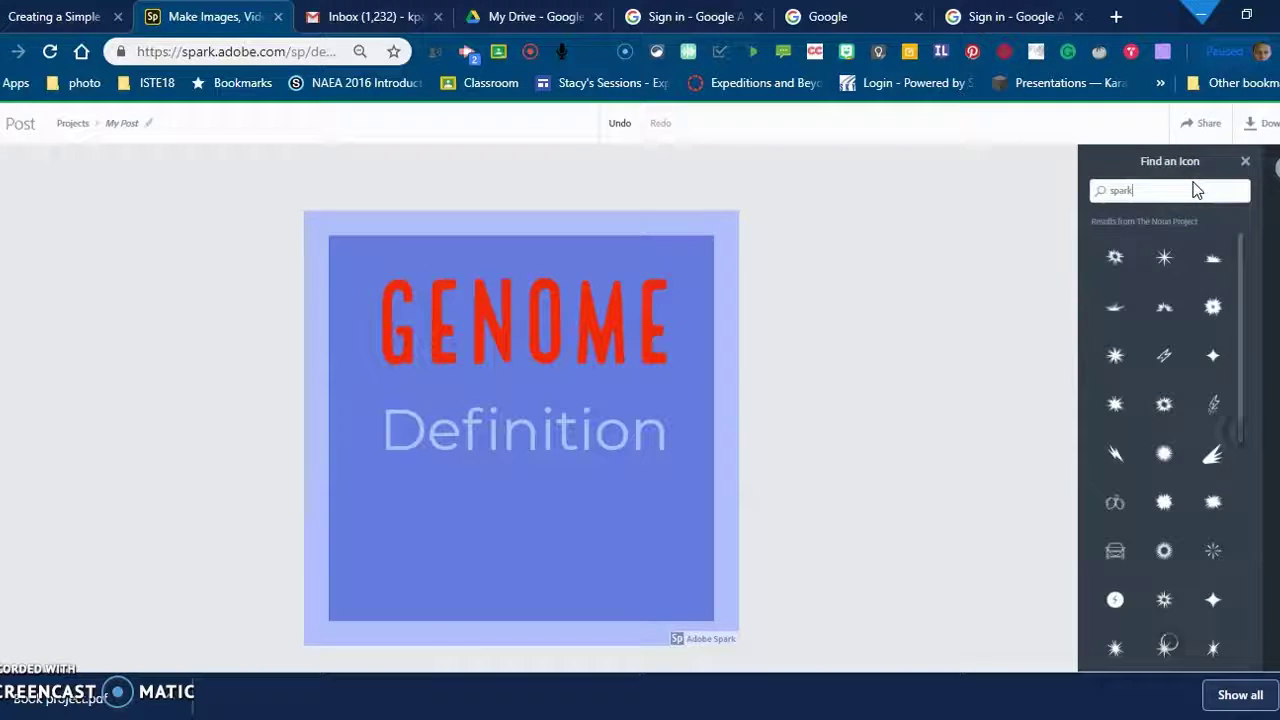
pyautogui.click(1189, 189)
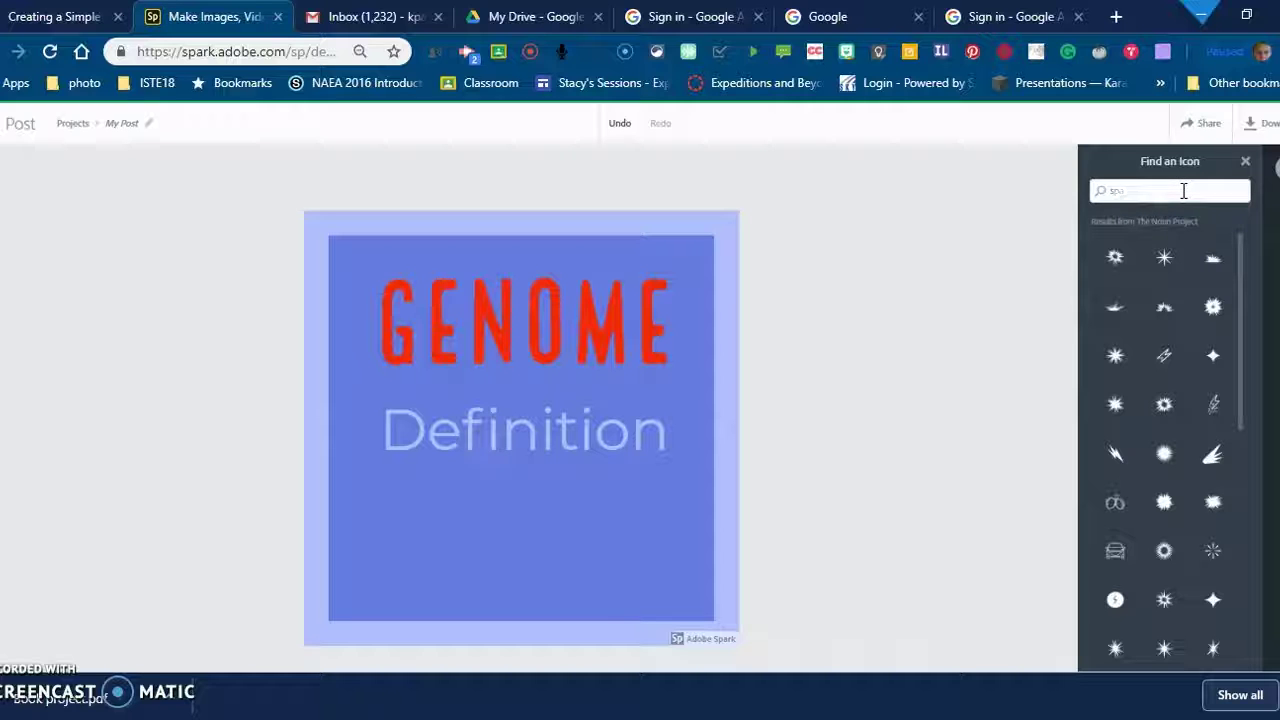
pyautogui.press('BackSpace')
pyautogui.write('genome')
pyautogui.press('Return')
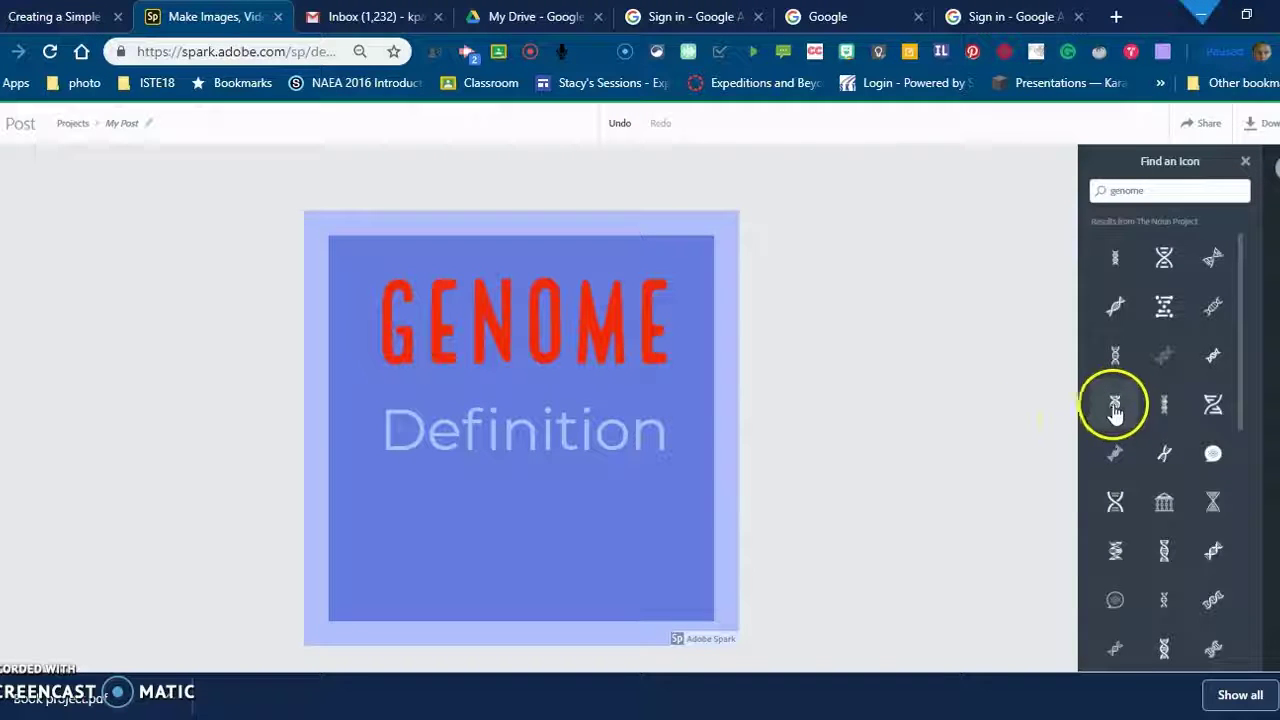
pyautogui.click(1115, 408)
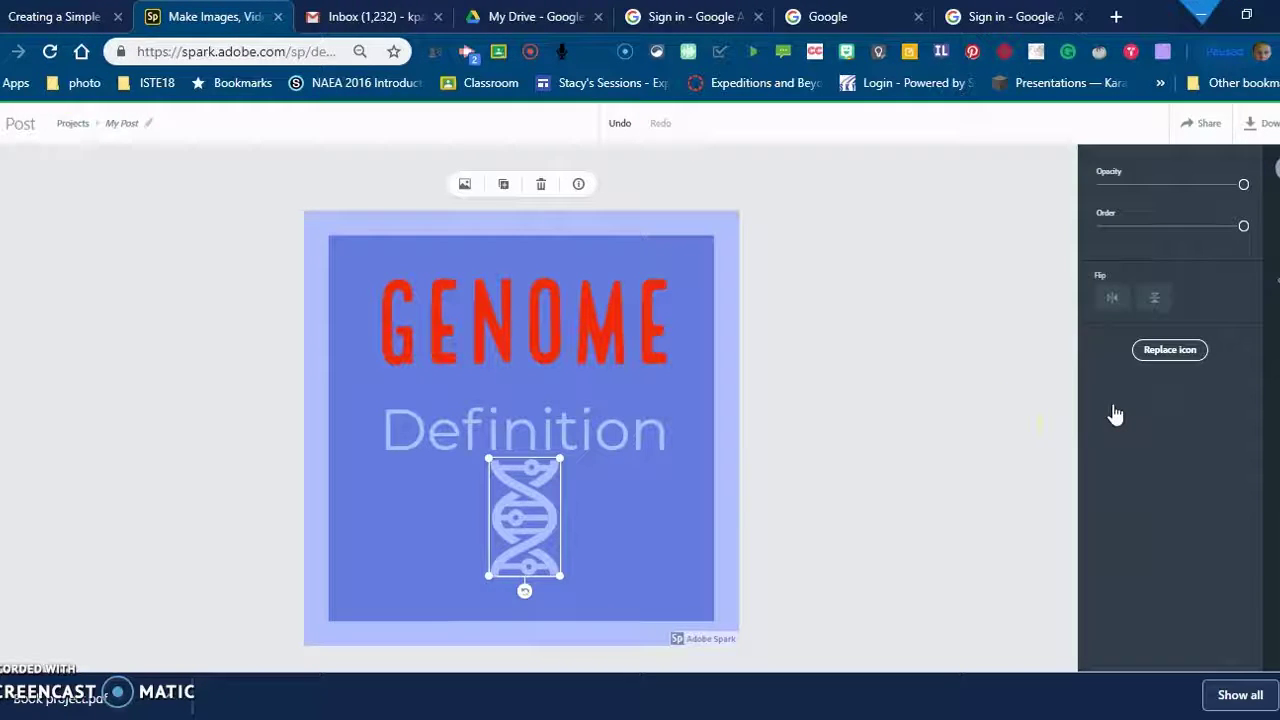
# - Move the DNA icon slightly lower and colour it purple
pyautogui.moveTo(514, 522); pyautogui.dragTo(515, 544)
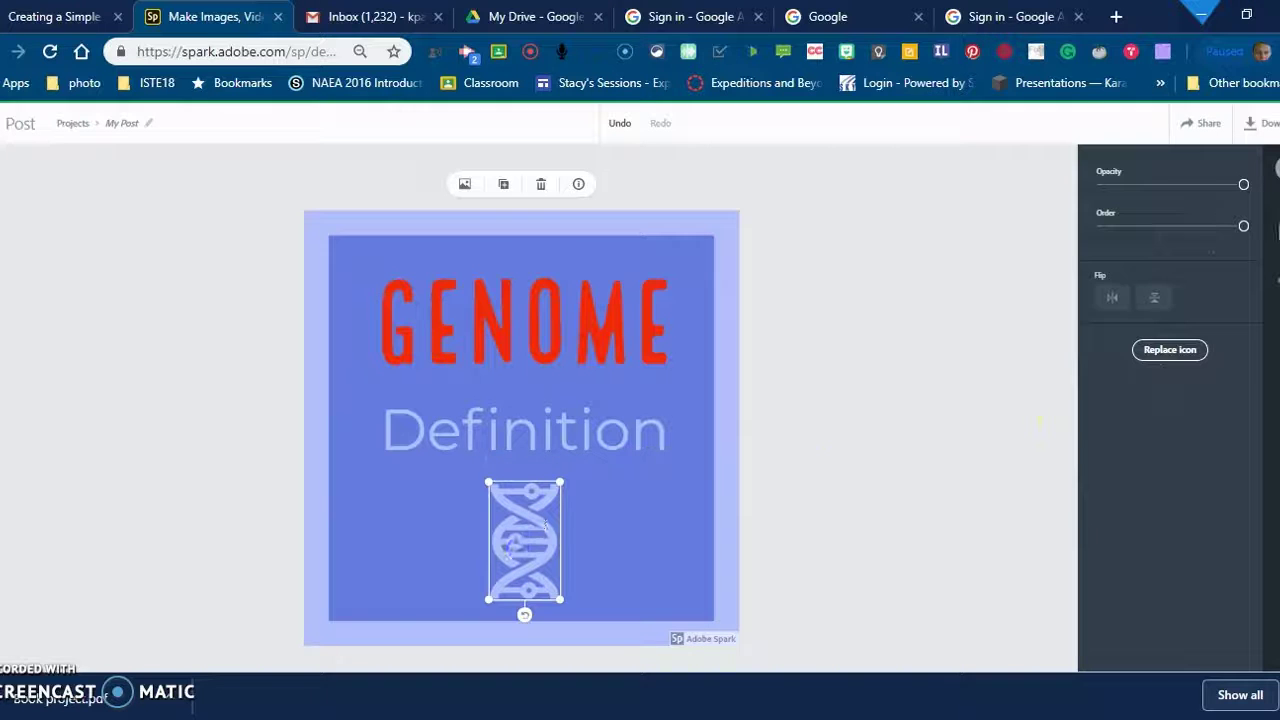
pyautogui.click(1266, 262)
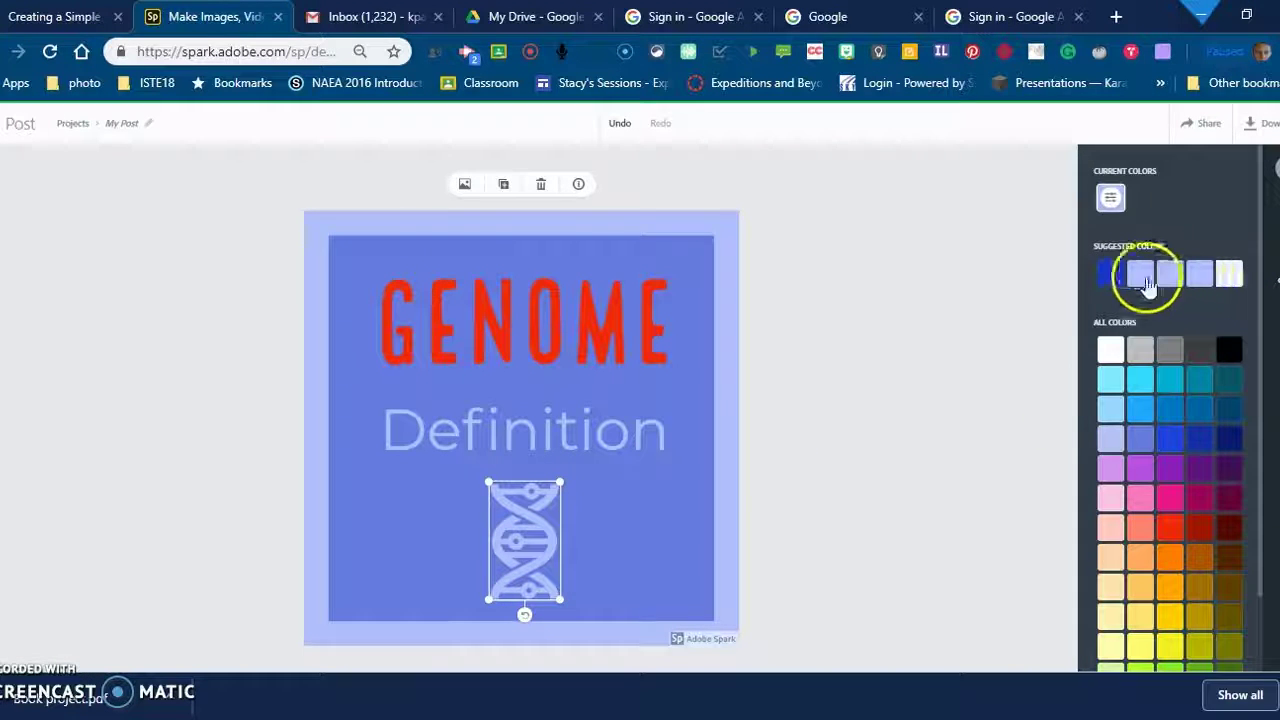
pyautogui.click(1170, 467)
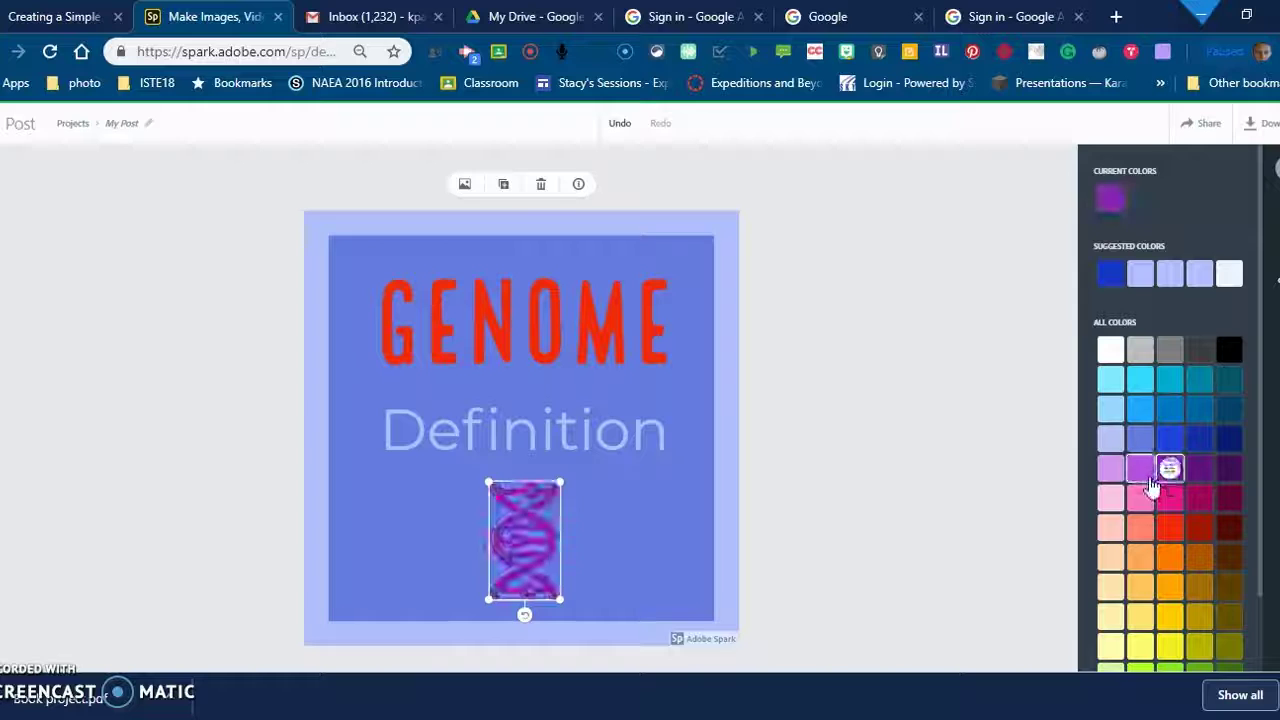
pyautogui.click(919, 475)
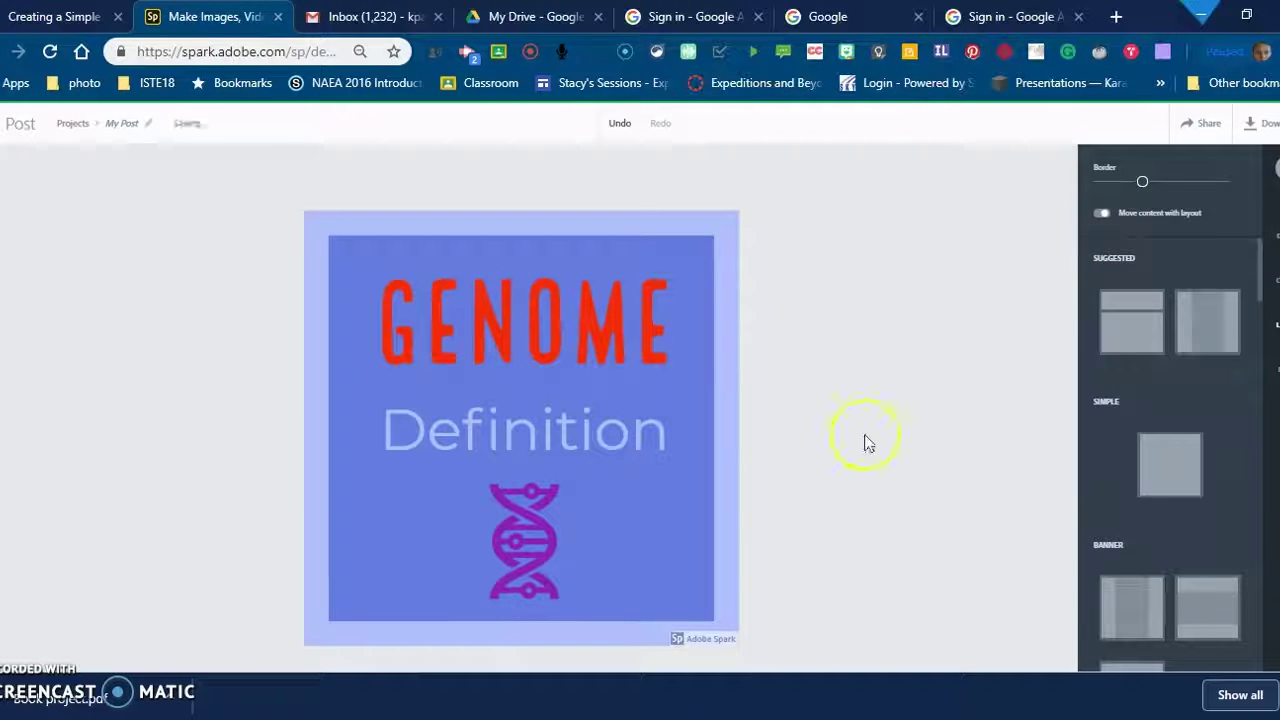
# - Try several banner layouts, including the vertical stripe, then keep the Simple centred layout
pyautogui.click(1180, 474)
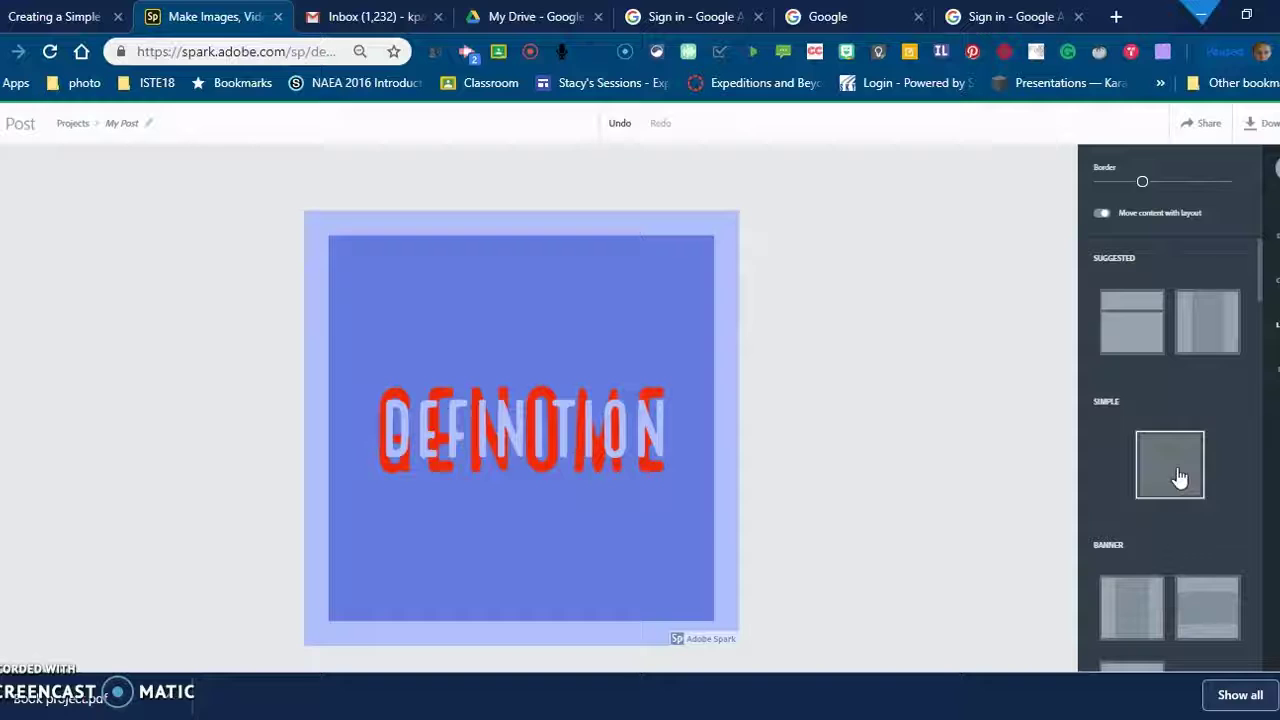
pyautogui.moveTo(1257, 263); pyautogui.dragTo(1263, 325)
pyautogui.click(1214, 303)
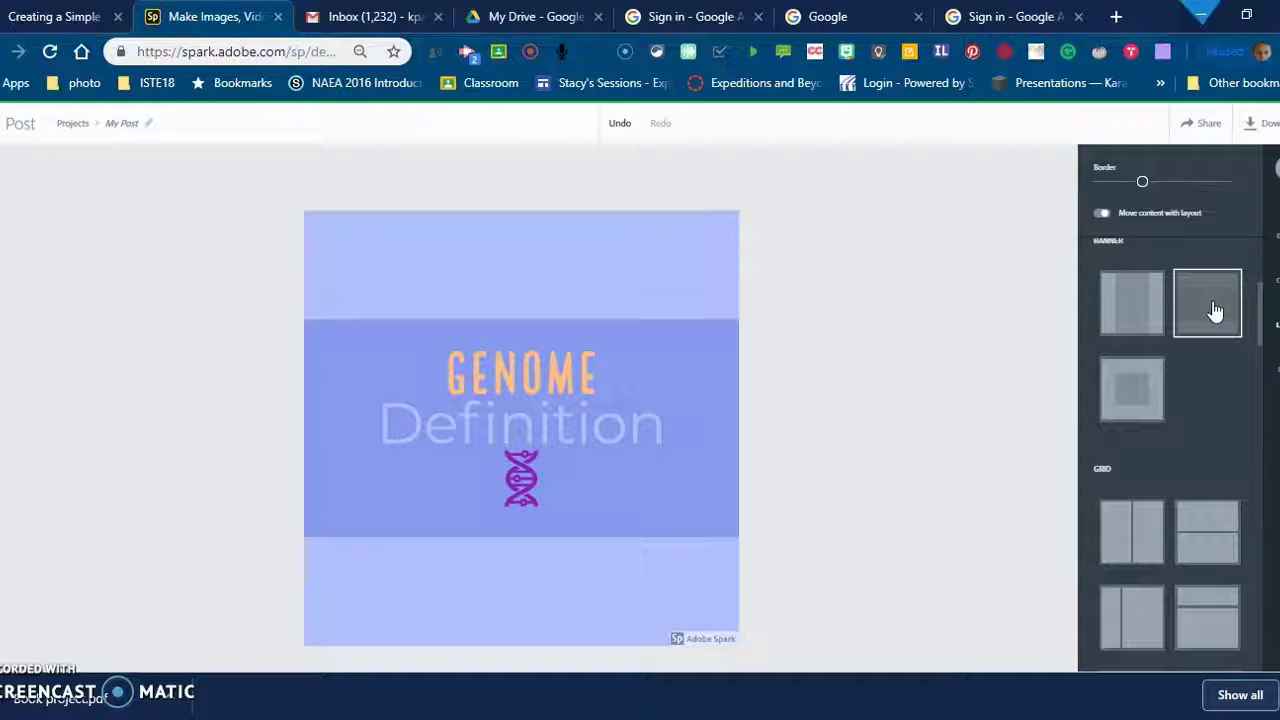
pyautogui.click(1133, 392)
pyautogui.click(1141, 296)
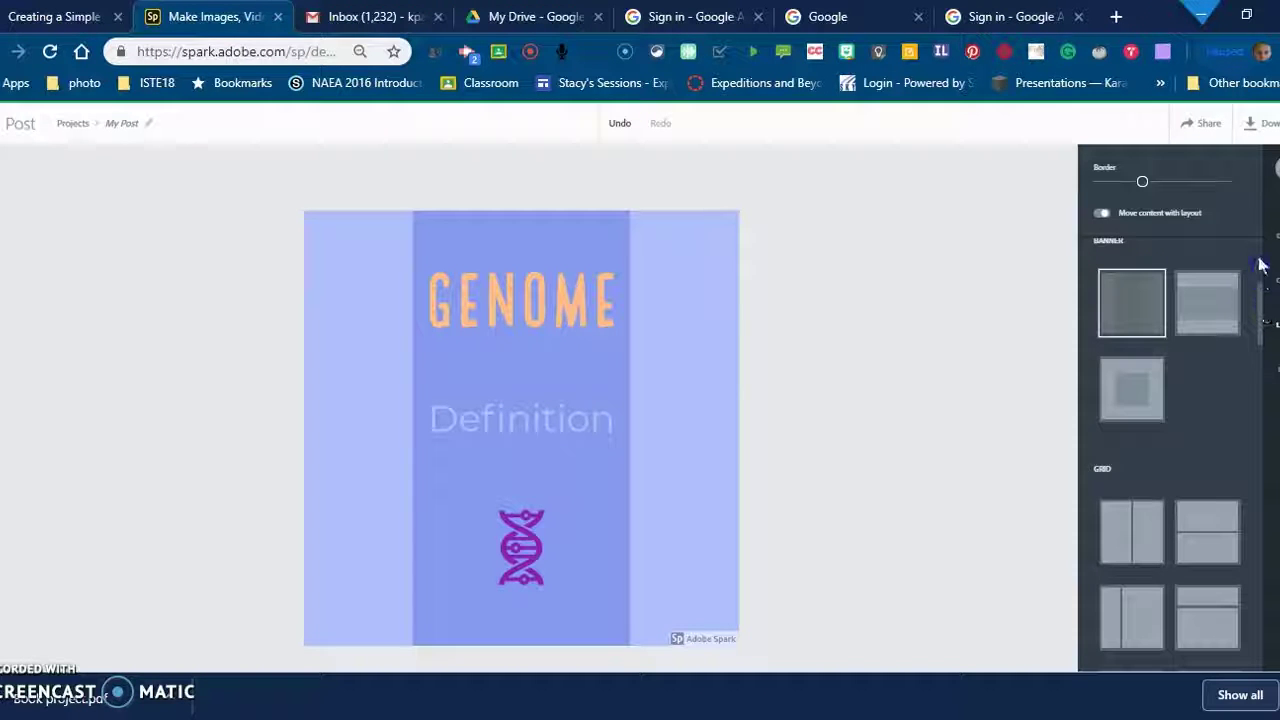
pyautogui.scroll(2, 1258, 268)
pyautogui.click(1182, 372)
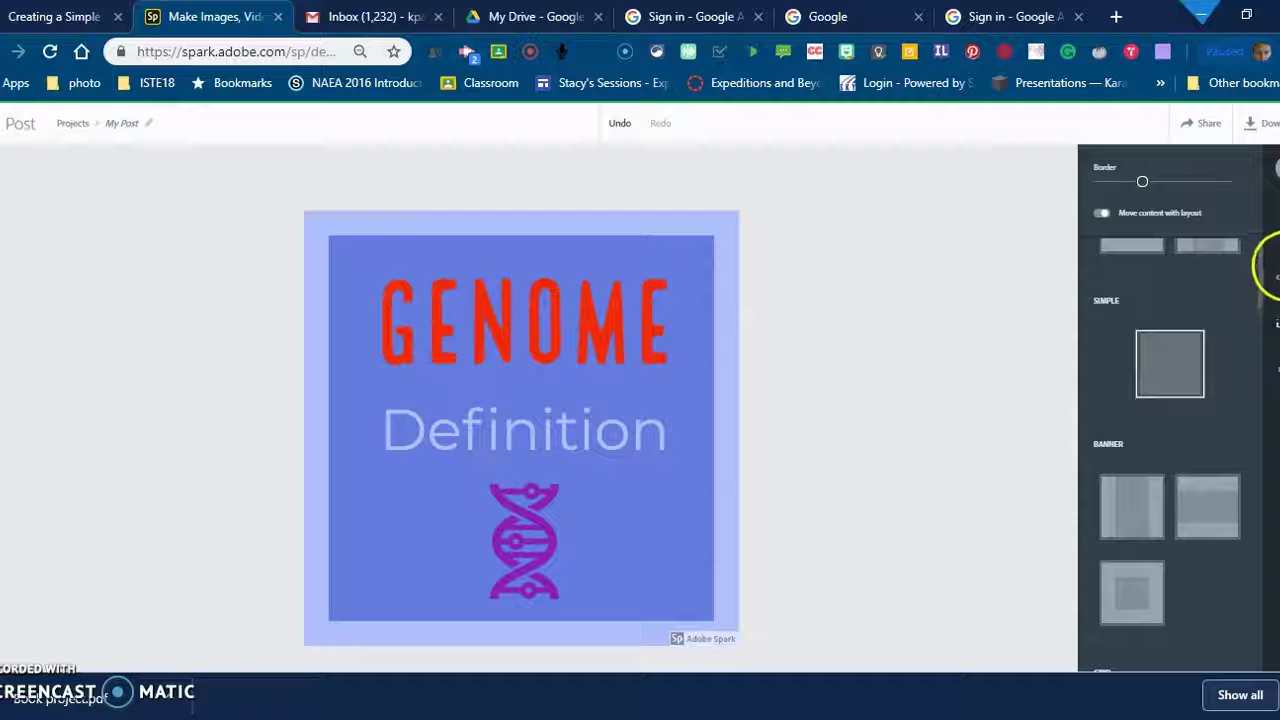
pyautogui.click(1274, 265)
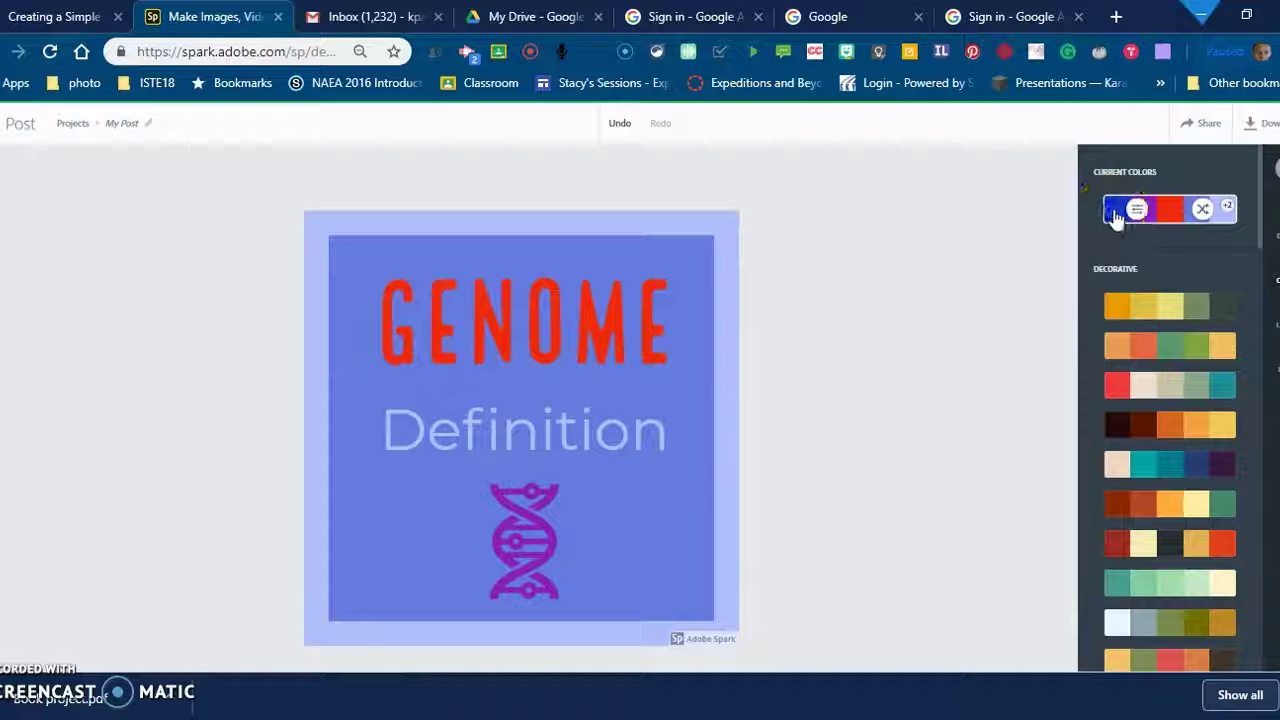
# - Try the red-teal, peach-navy, orange-dark and teal-green palettes, then apply the olive palette
pyautogui.click(1118, 388)
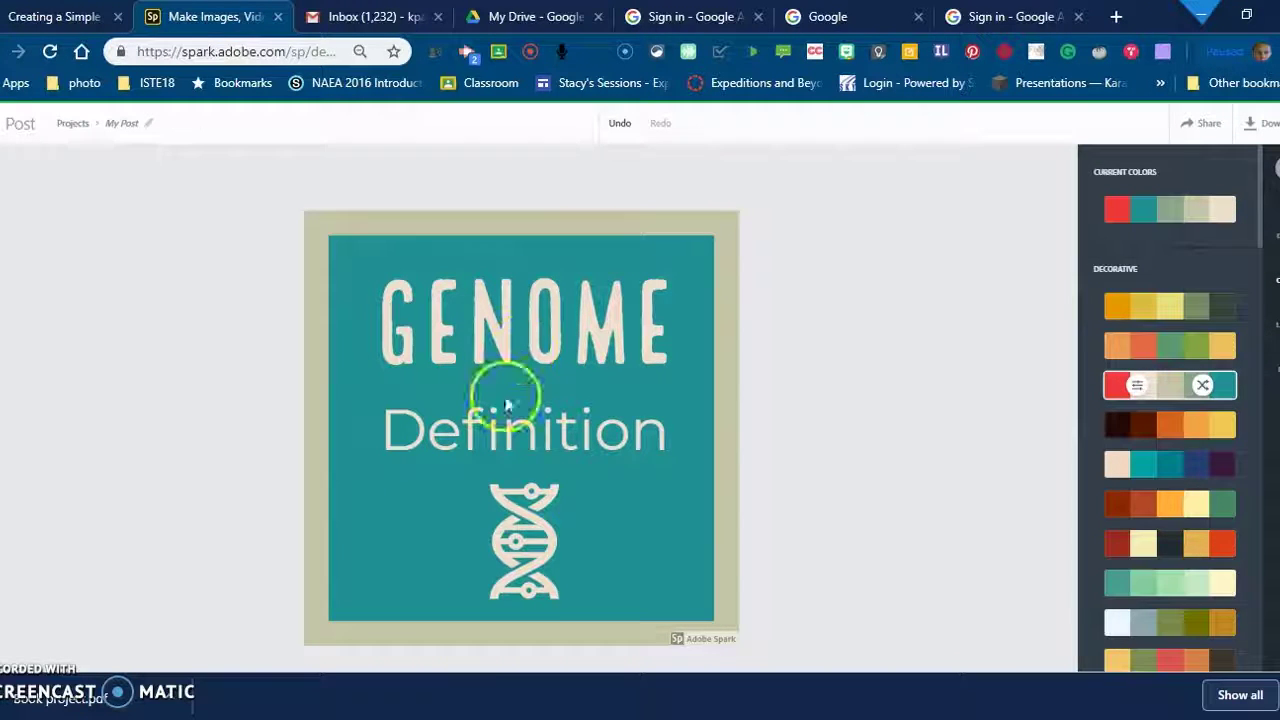
pyautogui.click(1173, 466)
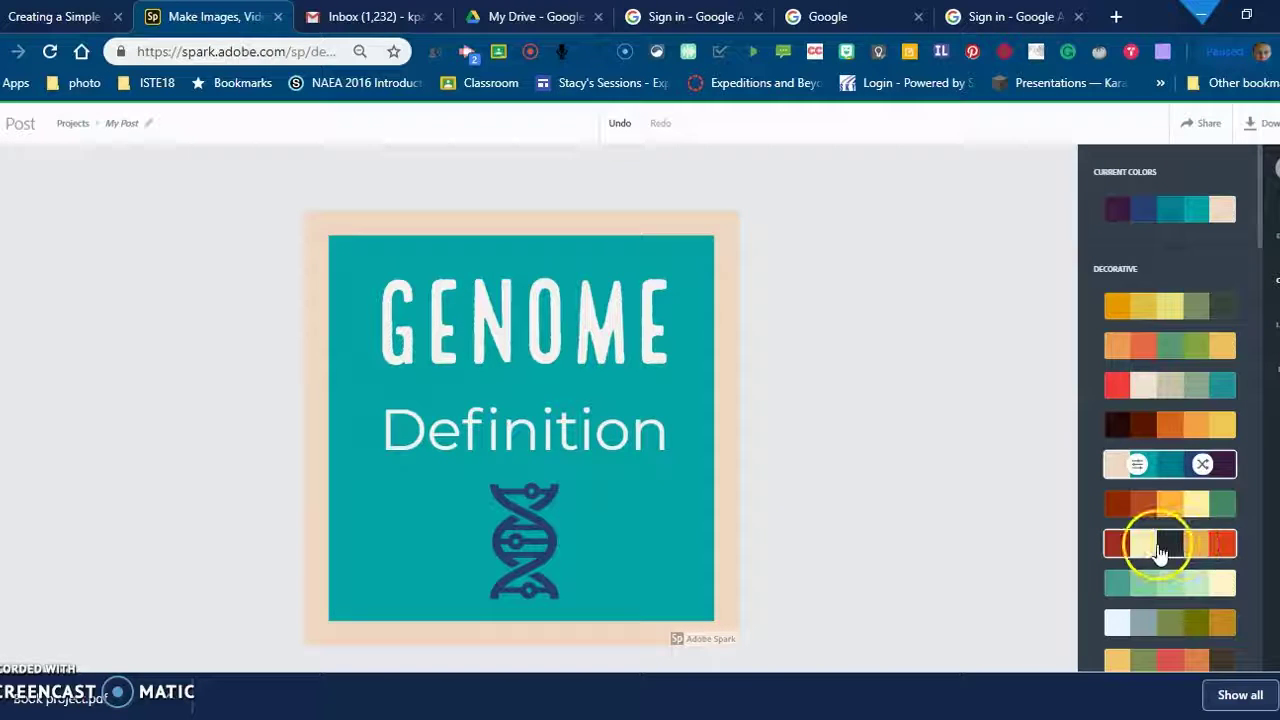
pyautogui.click(1160, 550)
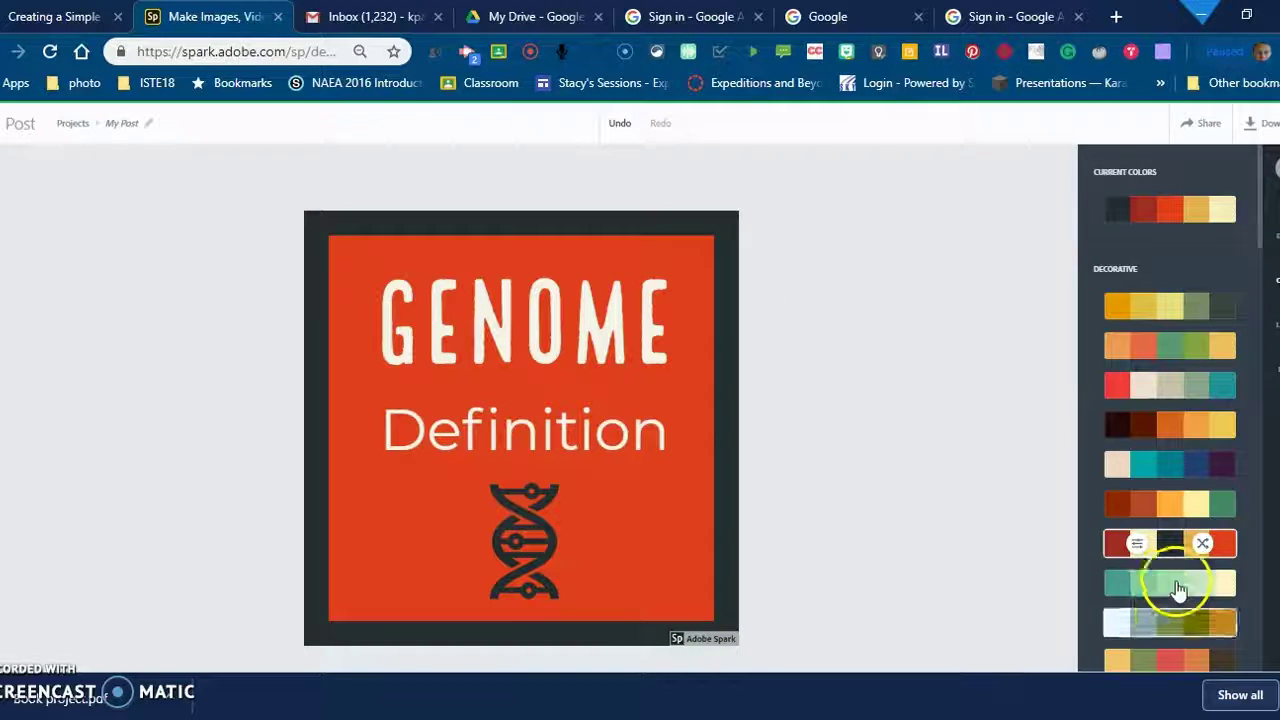
pyautogui.click(1186, 583)
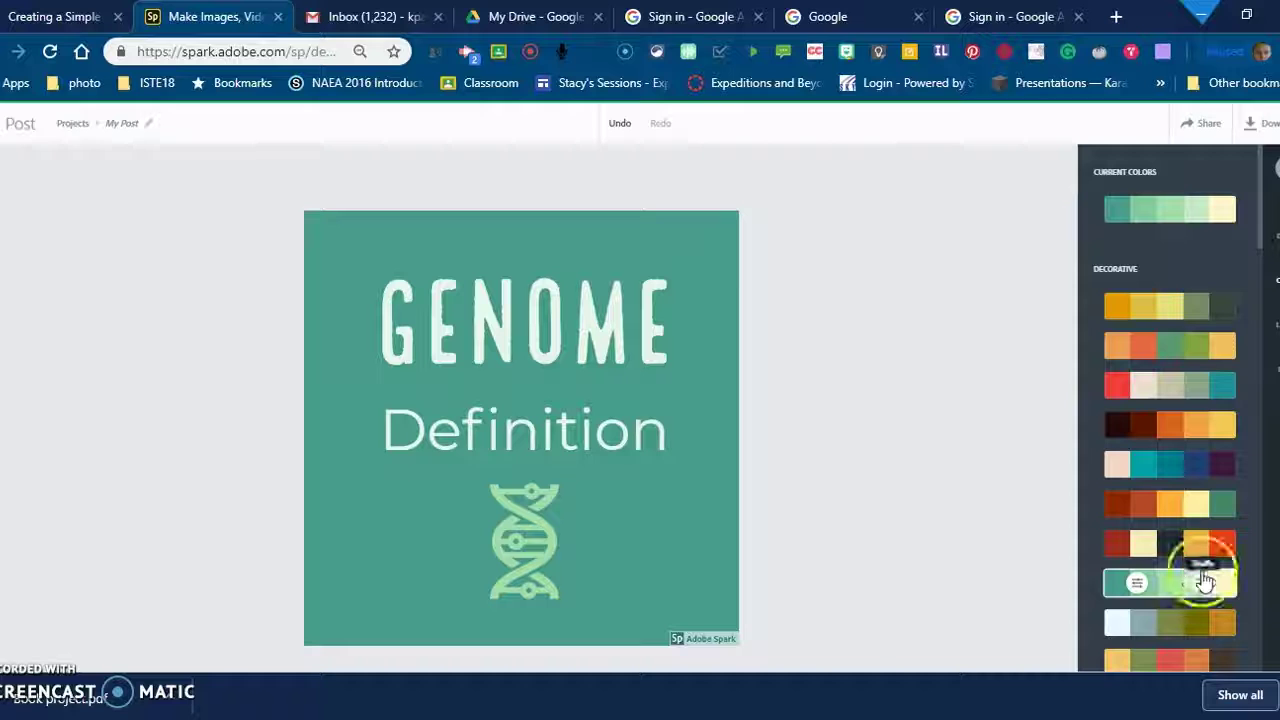
pyautogui.click(1205, 625)
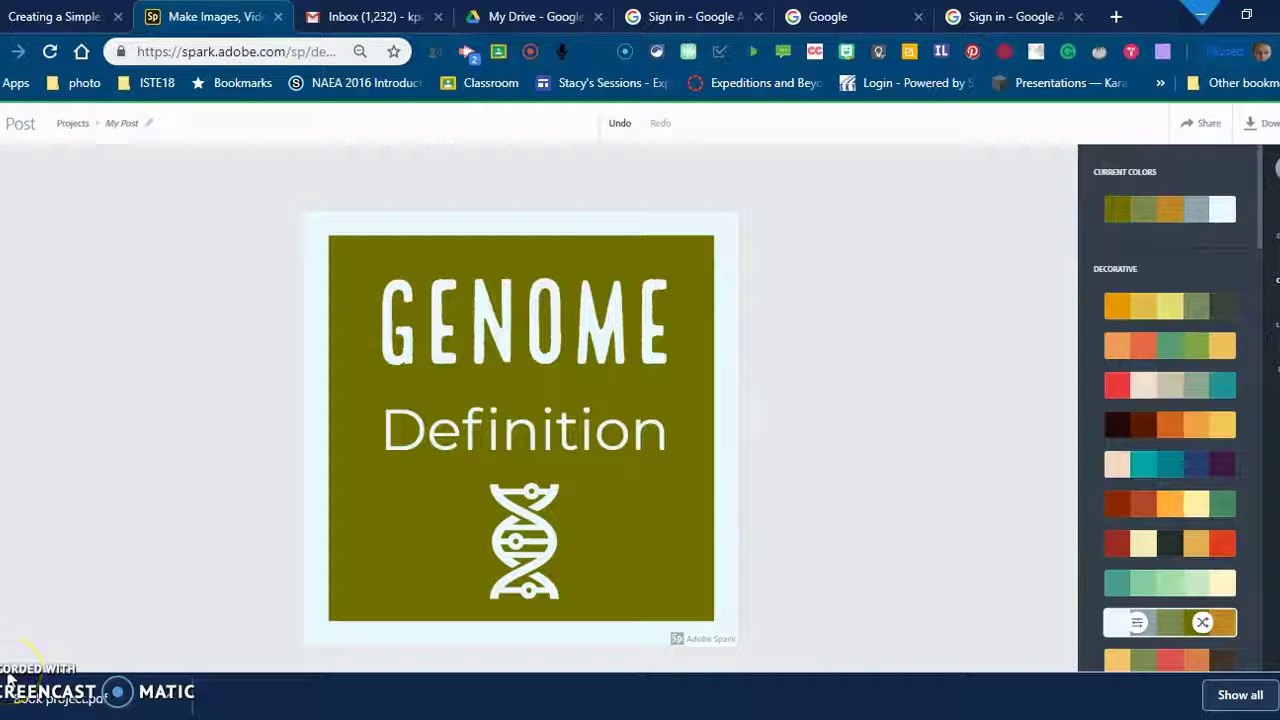
# - Rename the project from 'My Post' to 'Genome' followed by the author's initials
pyautogui.click(128, 126)
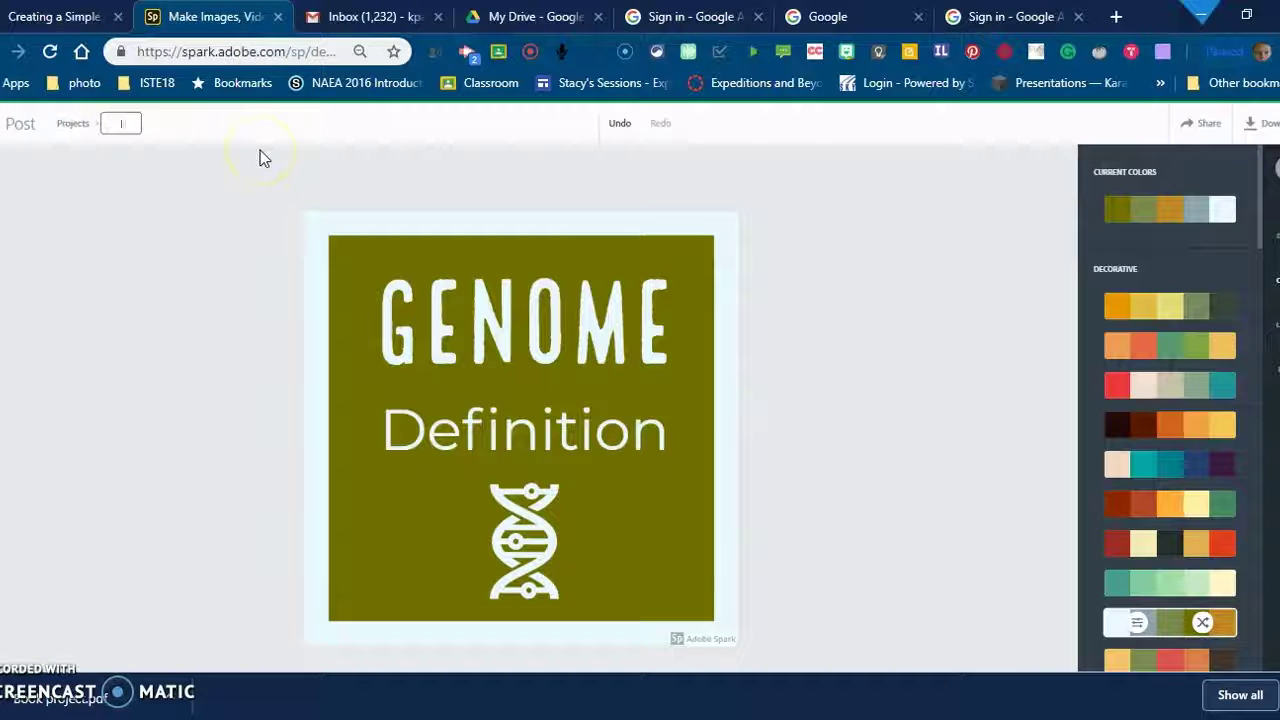
pyautogui.write('Gen')
pyautogui.write('om')
pyautogui.write('e D')
pyautogui.write('p')
pyautogui.click(234, 161)
pyautogui.click(164, 186)
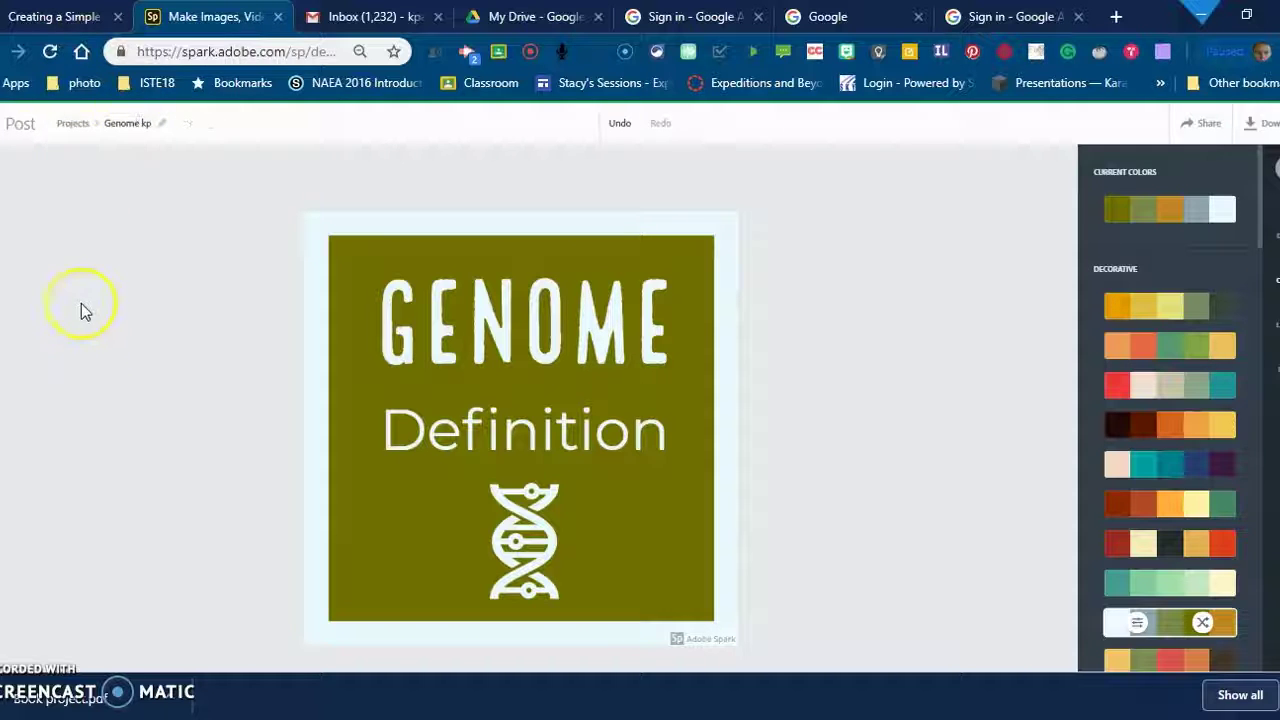
# - Download the post as a JPEG image to the Desktop and open it from the download bar
pyautogui.click(1257, 127)
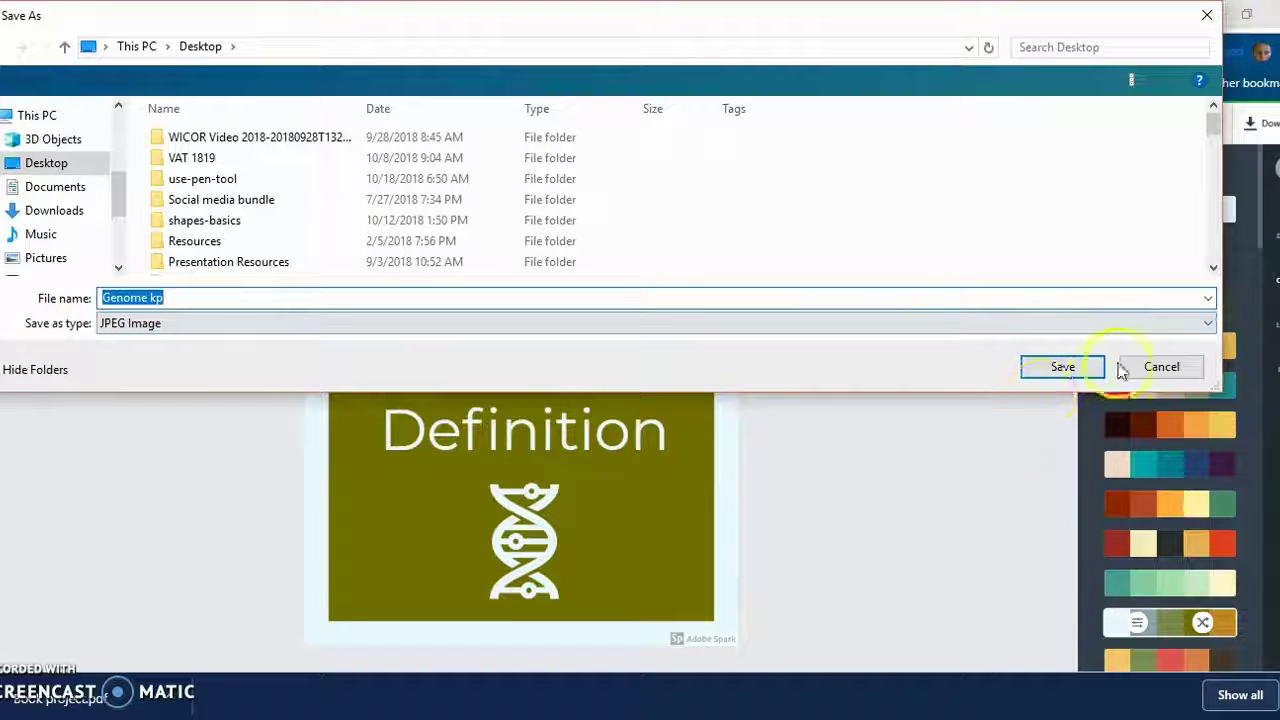
pyautogui.click(1063, 368)
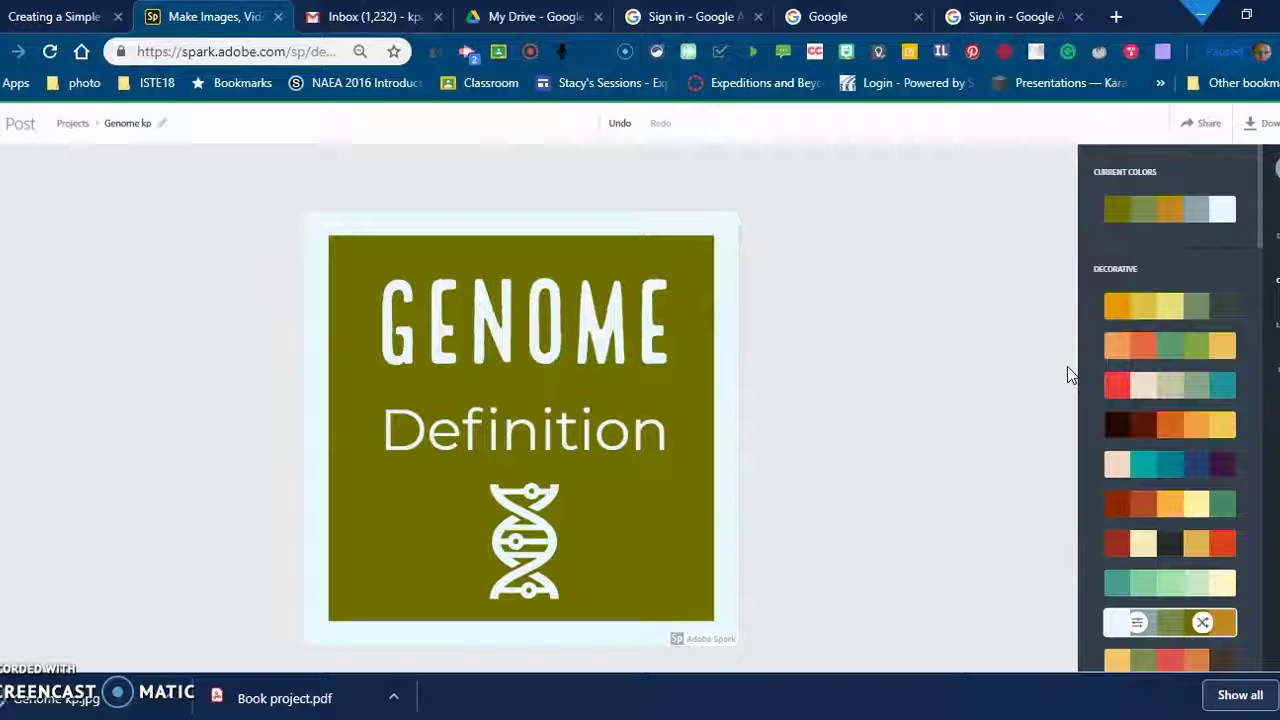
pyautogui.click(392, 434)
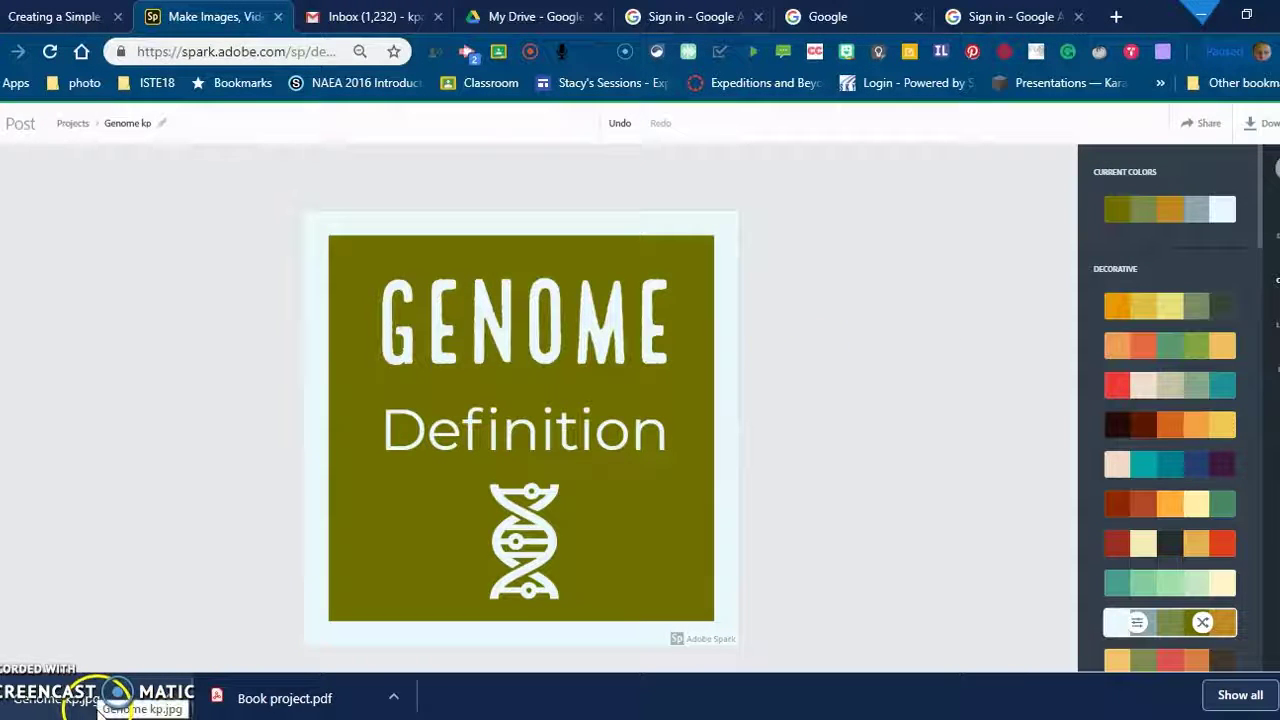
pyautogui.click(100, 702)
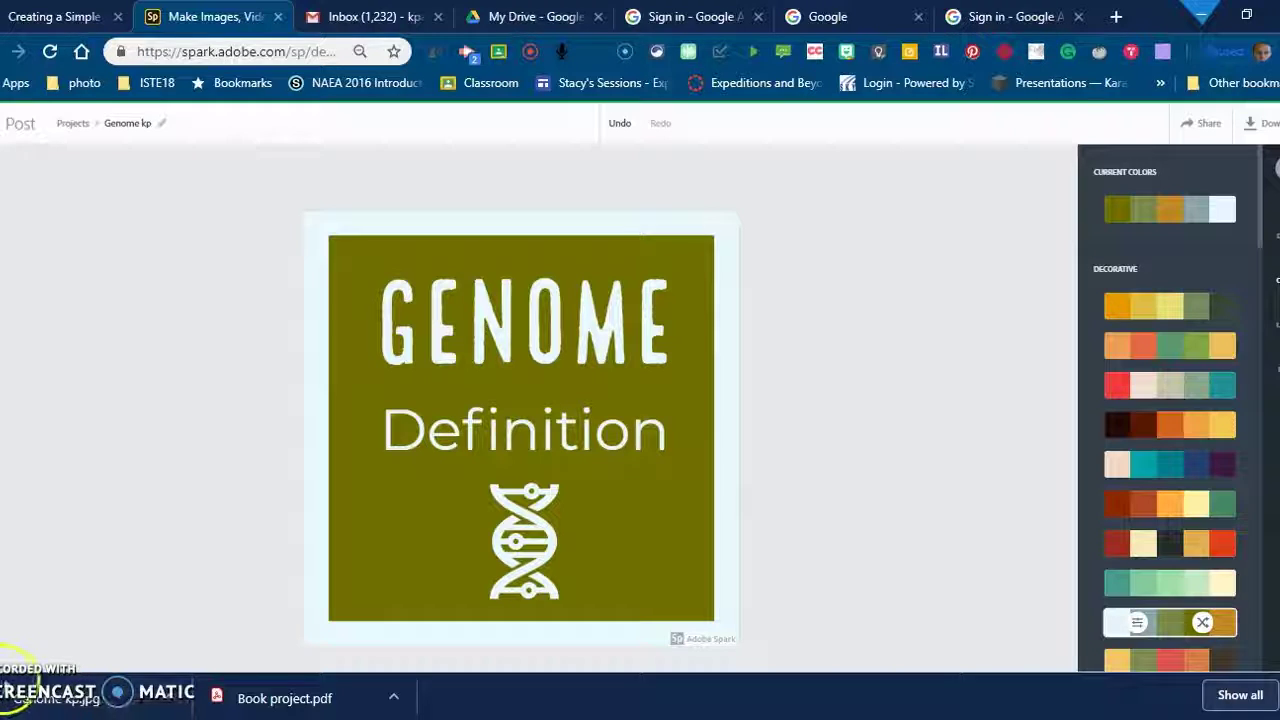